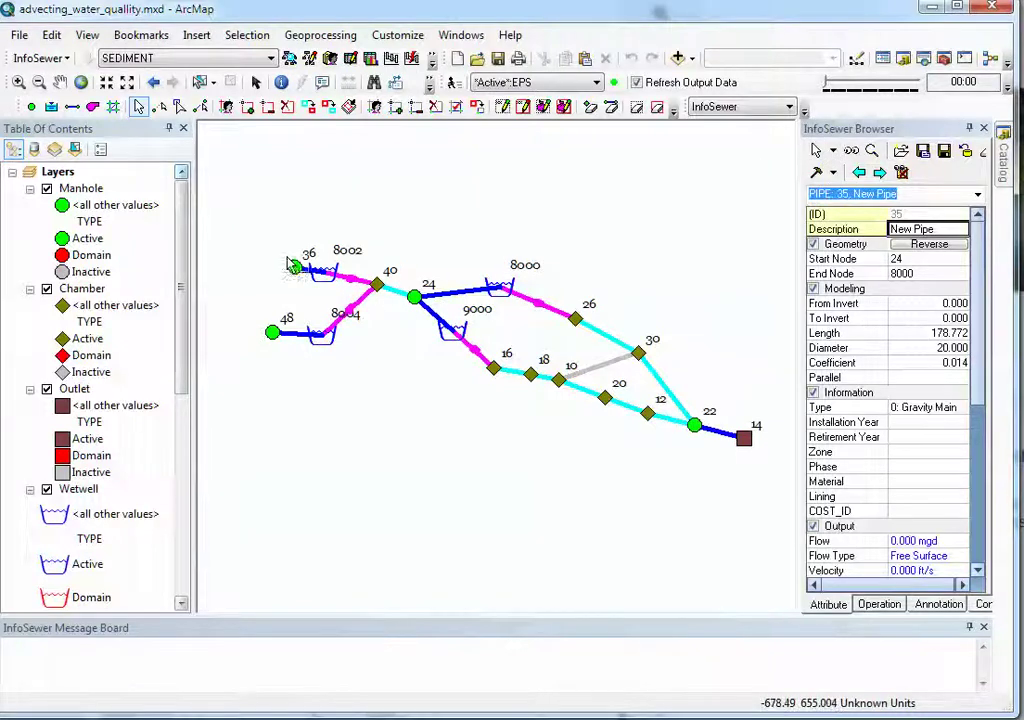
Inspect manhole 36's loads, then pipe 45 from 36 to 8002, which carries 11.875 mgd.
{"action": "left_click_drag", "start_coordinate": [288, 258], "coordinate": [305, 287]}
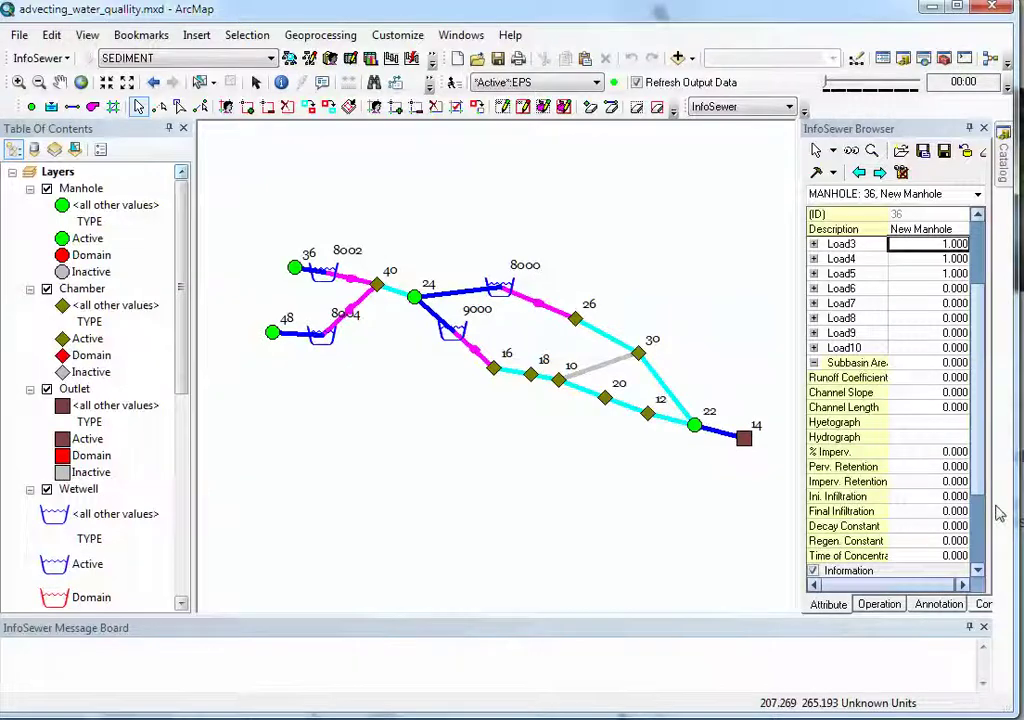
{"action": "mouse_move", "coordinate": [318, 272]}
{"action": "left_mouse_down"}
{"action": "mouse_move", "coordinate": [326, 288]}
{"action": "mouse_move", "coordinate": [316, 287]}
{"action": "left_mouse_up"}
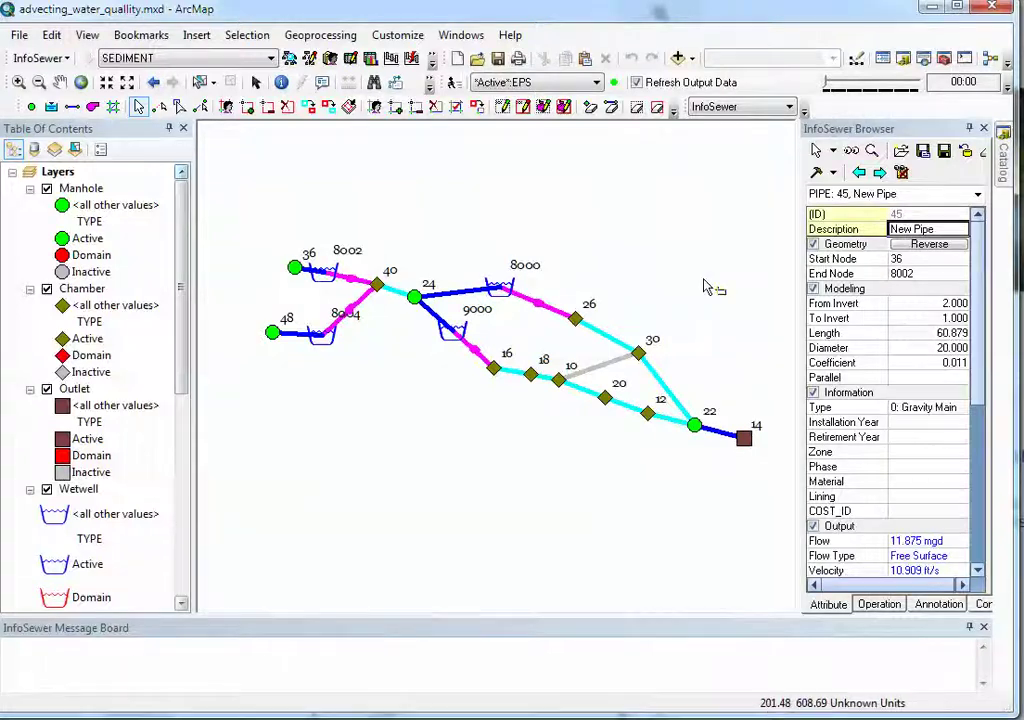
Review wet well 8002's type choices, then keep pump 5004 as Fixed Capacity with capacity 11.
{"action": "left_click", "coordinate": [325, 273]}
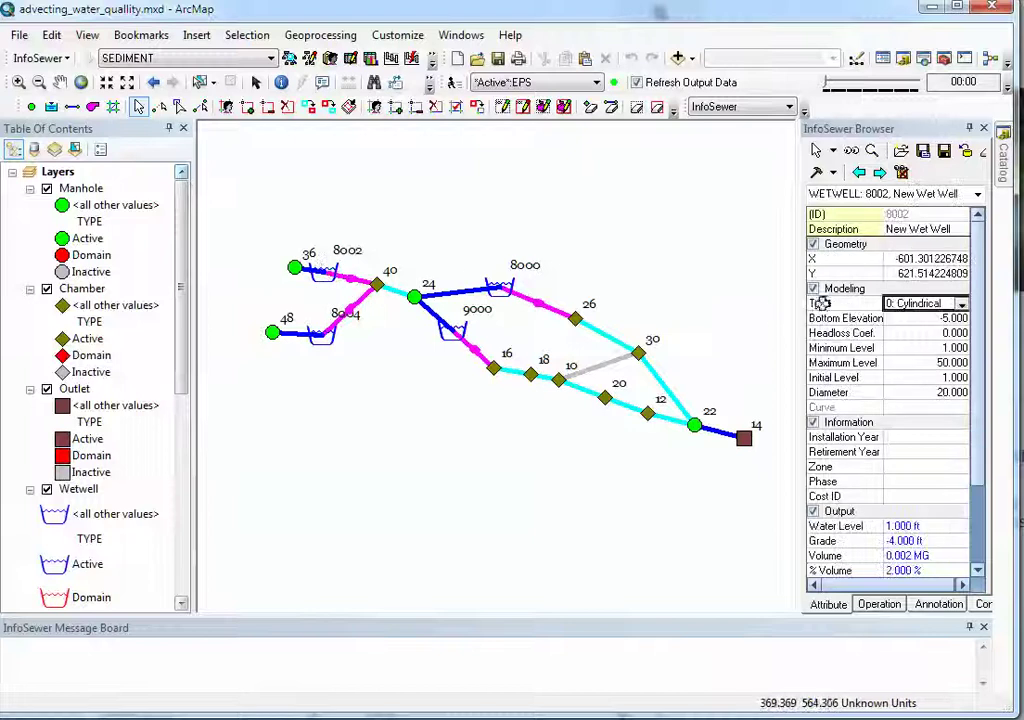
{"action": "left_click", "coordinate": [942, 305]}
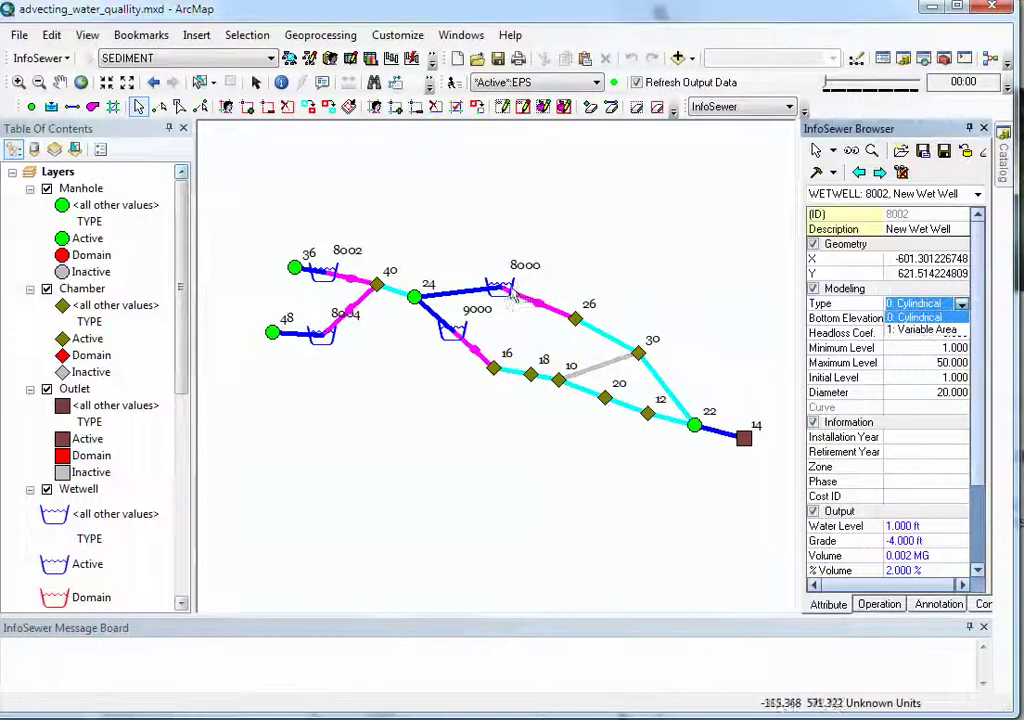
{"action": "left_click", "coordinate": [352, 278]}
{"action": "left_click", "coordinate": [352, 278]}
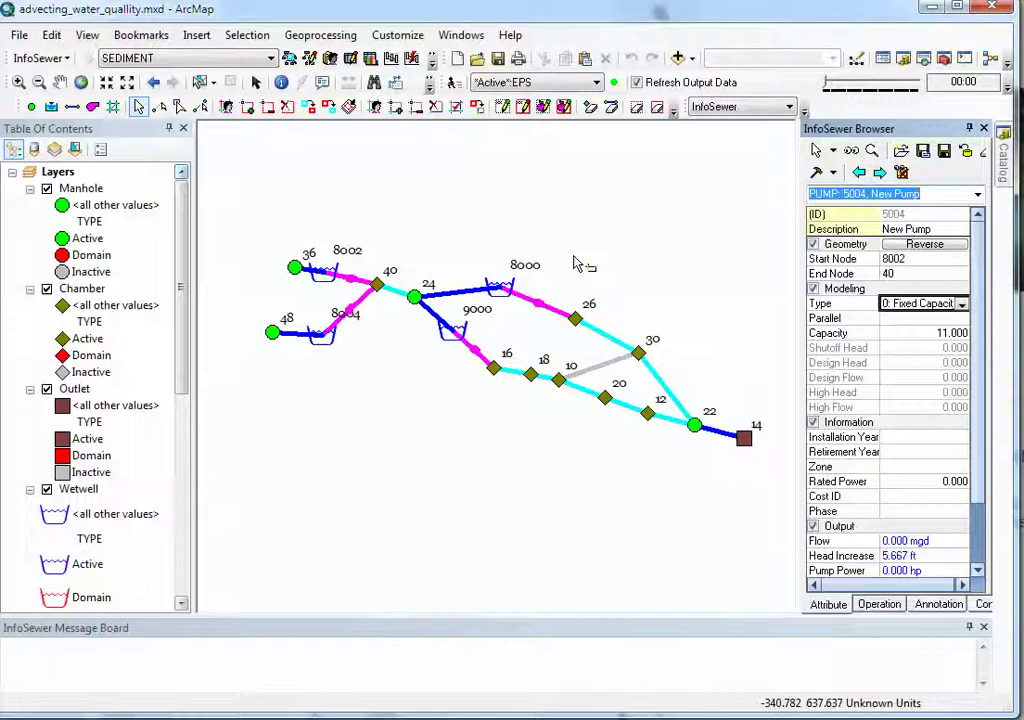
{"action": "left_click", "coordinate": [960, 305]}
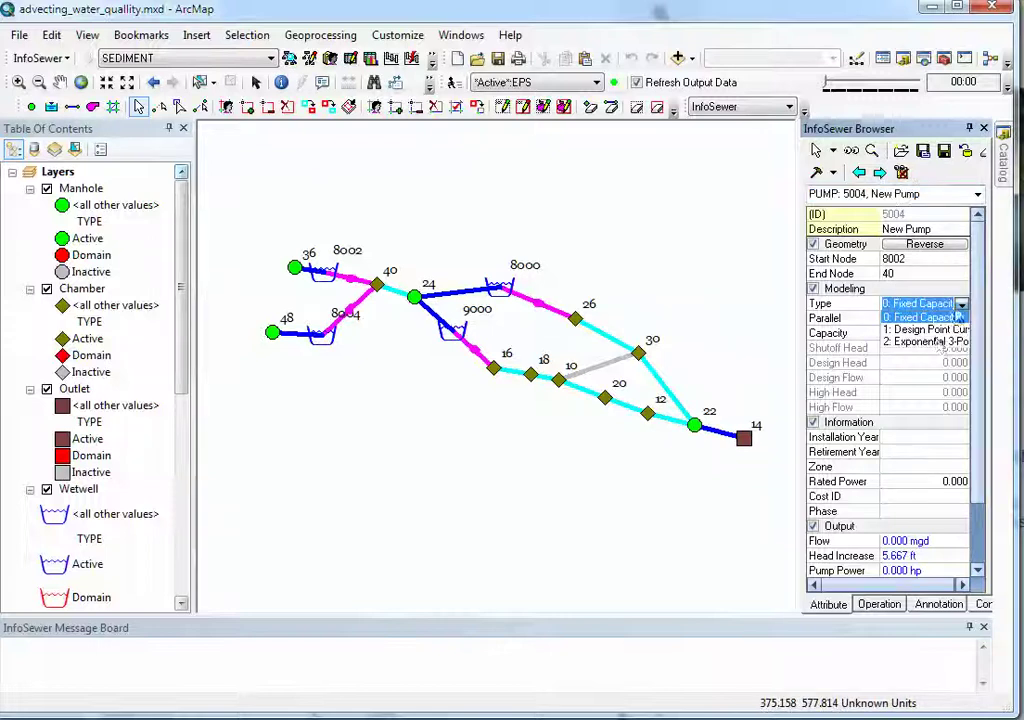
{"action": "left_click", "coordinate": [577, 228]}
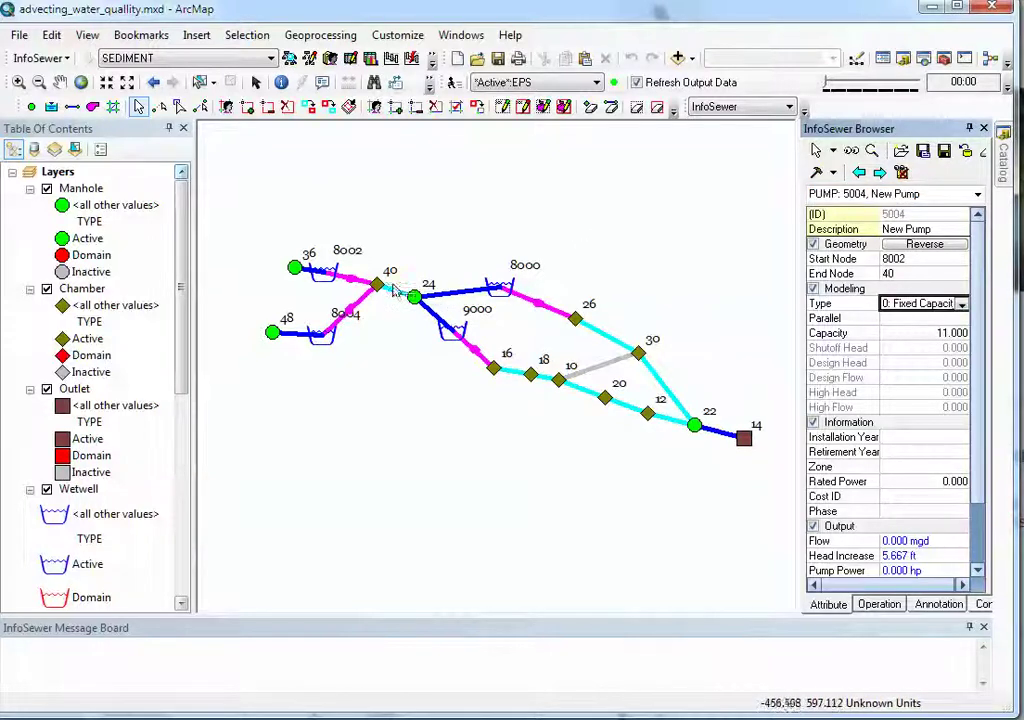
Zoom in near node 40 and inspect pipe 43, pipes 25 and 35, wet well 9000 and manhole 18.
{"action": "scroll", "coordinate": [378, 283], "scroll_direction": "up", "scroll_amount": 3}
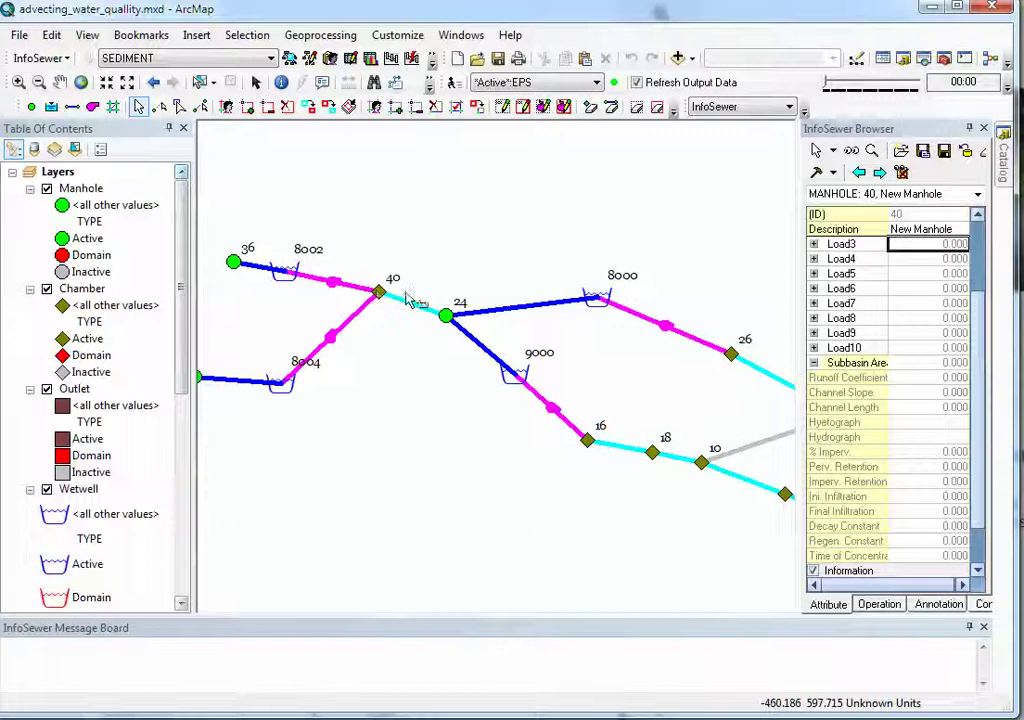
{"action": "left_click_drag", "start_coordinate": [407, 292], "coordinate": [418, 318]}
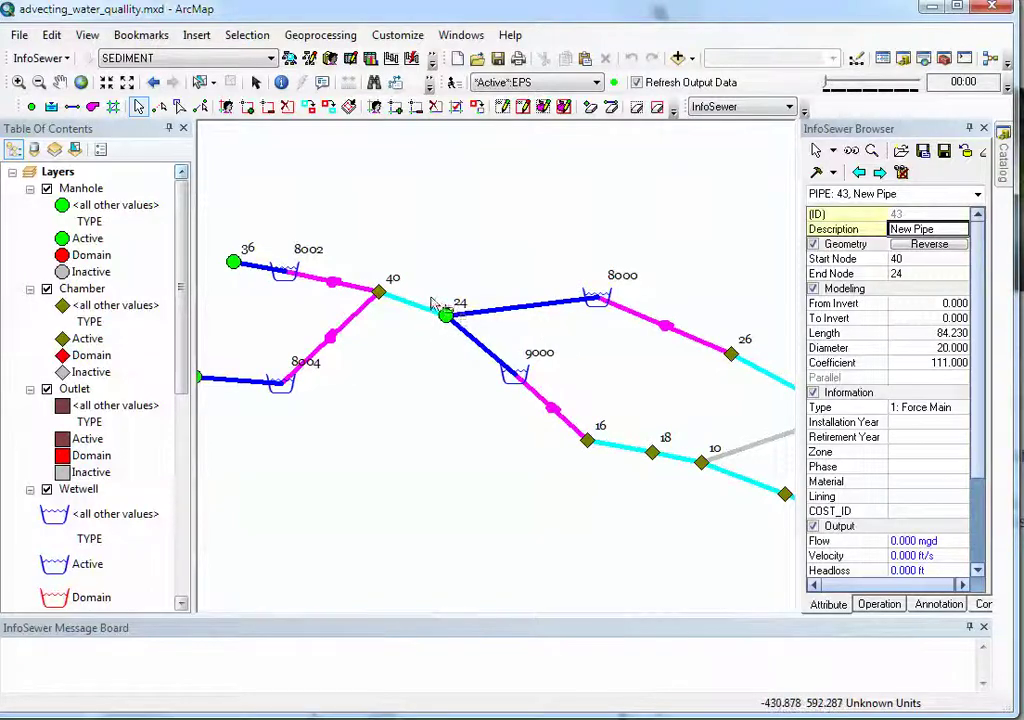
{"action": "left_click_drag", "start_coordinate": [431, 297], "coordinate": [500, 330]}
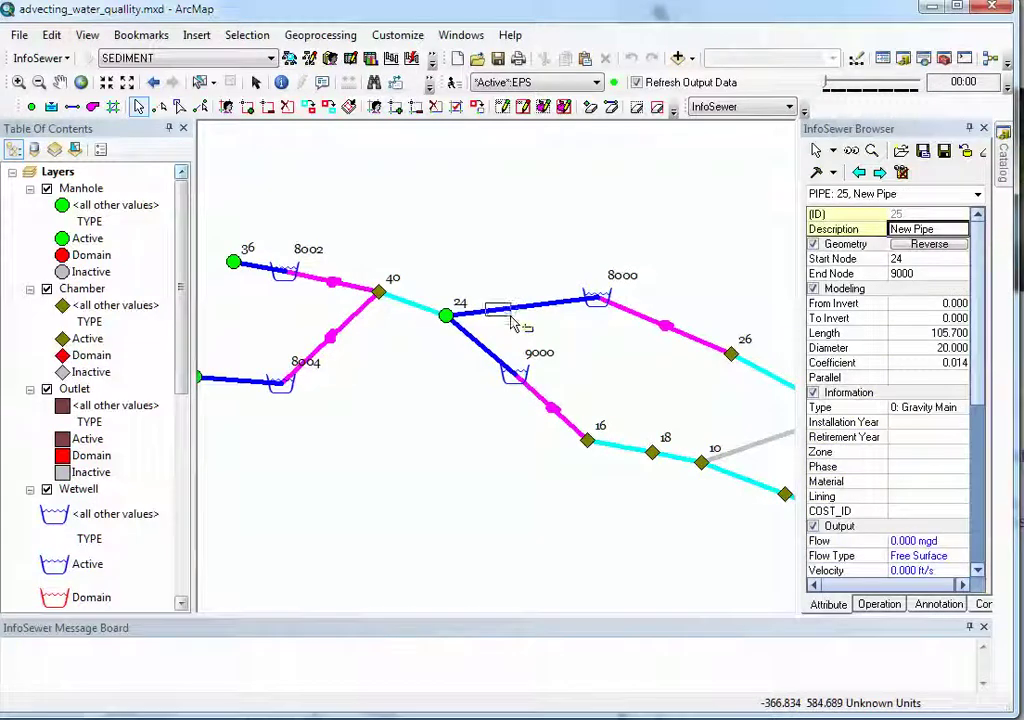
{"action": "left_click", "coordinate": [517, 326]}
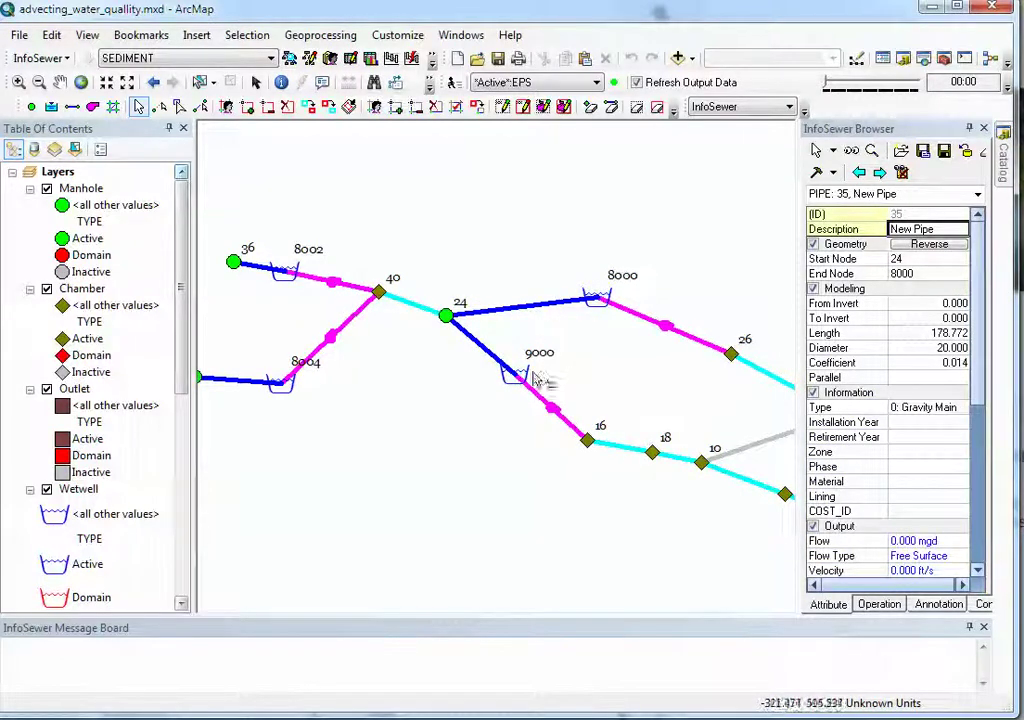
{"action": "left_click_drag", "start_coordinate": [558, 432], "coordinate": [670, 473]}
{"action": "left_click", "coordinate": [606, 457]}
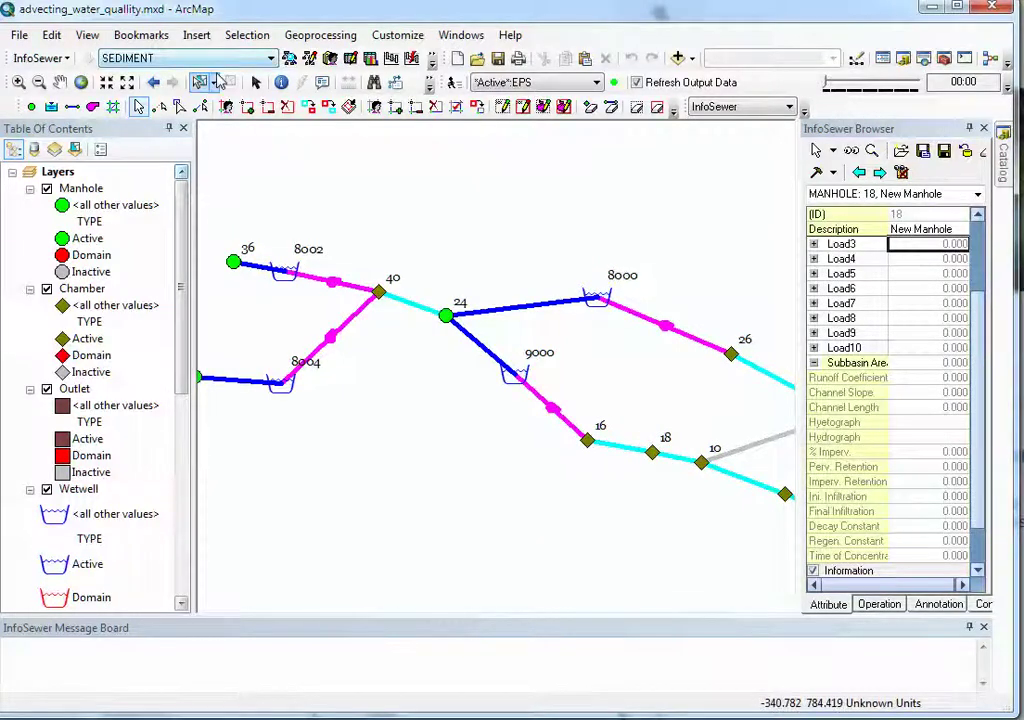
Pan to the outlet, inspect node 14, pipe 23 (22 to 14) and manhole 22, then pan back.
{"action": "left_click", "coordinate": [60, 82]}
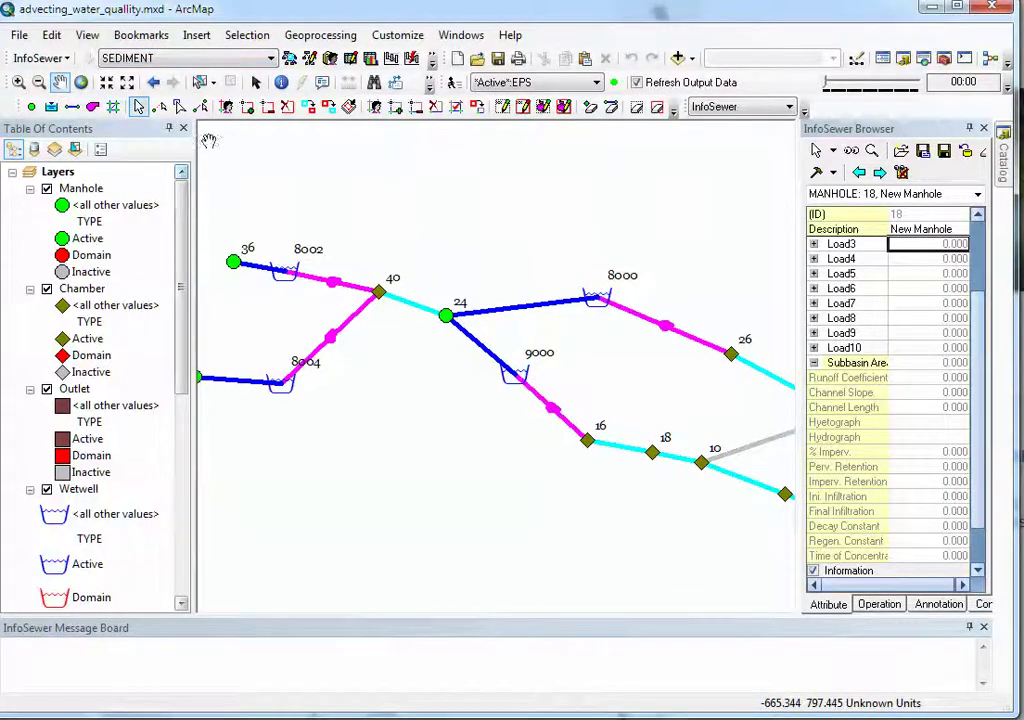
{"action": "left_click_drag", "start_coordinate": [583, 290], "coordinate": [418, 250]}
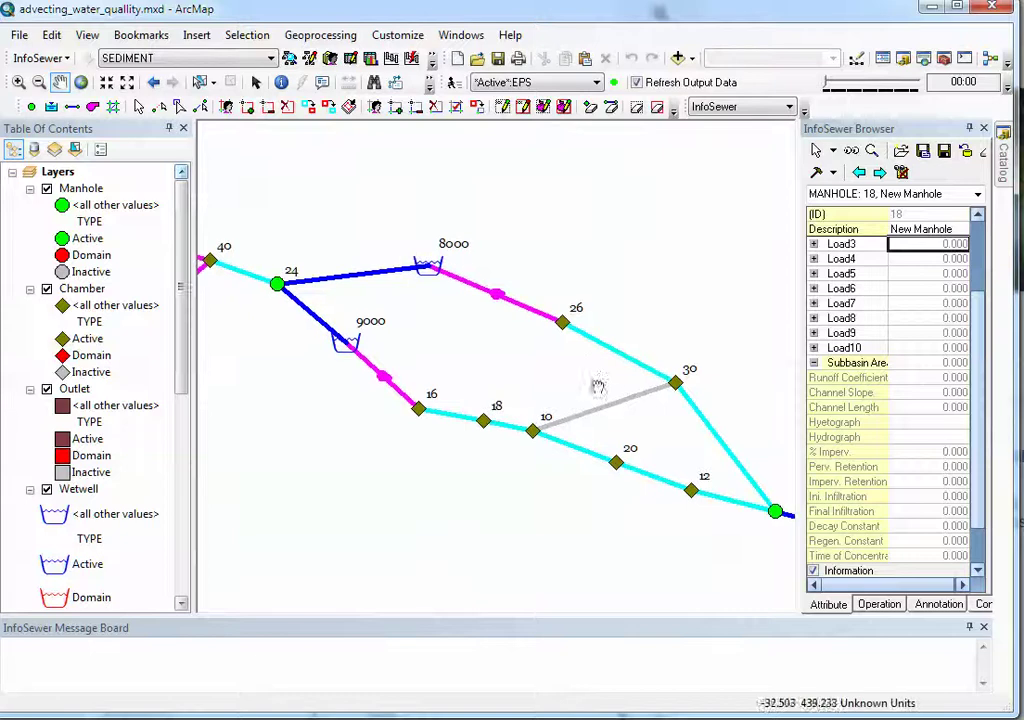
{"action": "left_click_drag", "start_coordinate": [599, 389], "coordinate": [499, 304]}
{"action": "left_click_drag", "start_coordinate": [630, 355], "coordinate": [569, 320]}
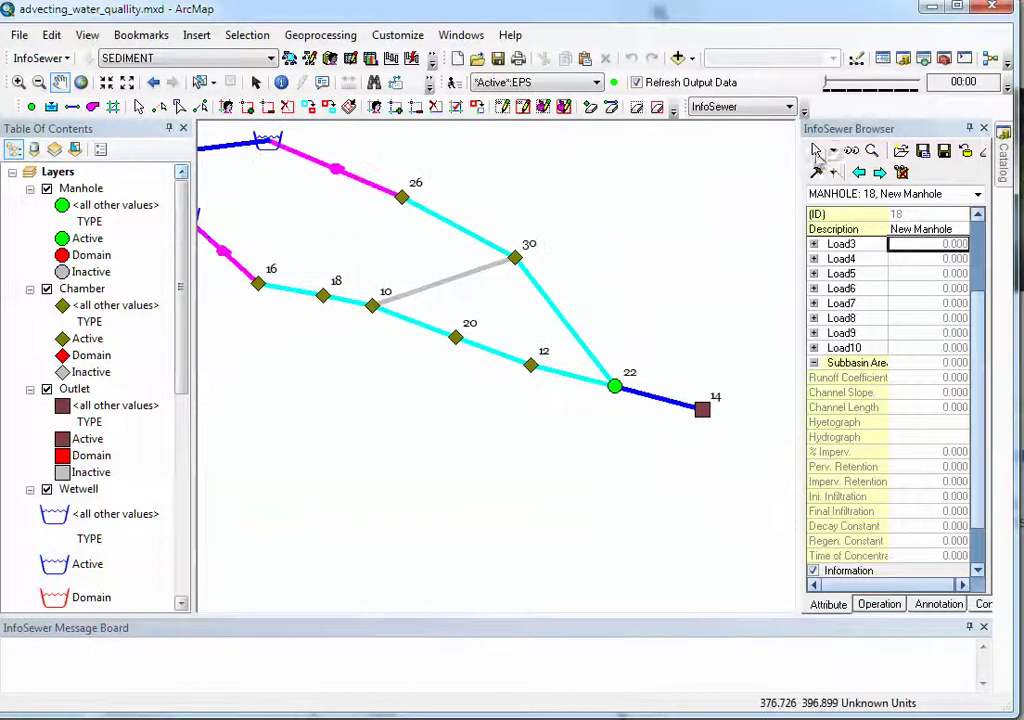
{"action": "left_click", "coordinate": [700, 405]}
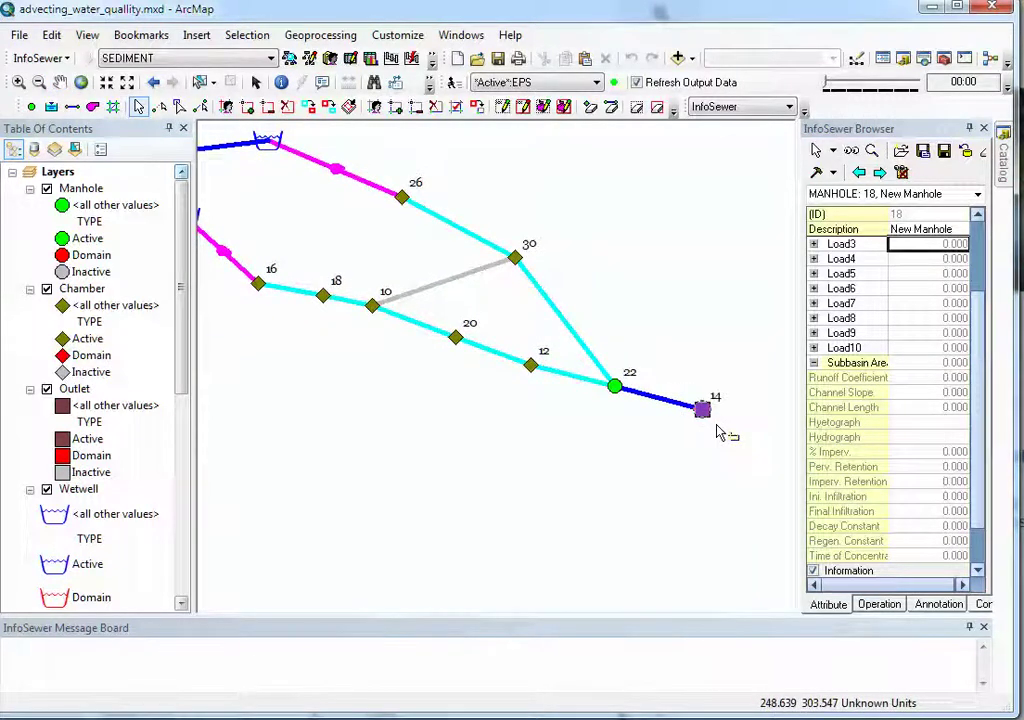
{"action": "left_click", "coordinate": [663, 421]}
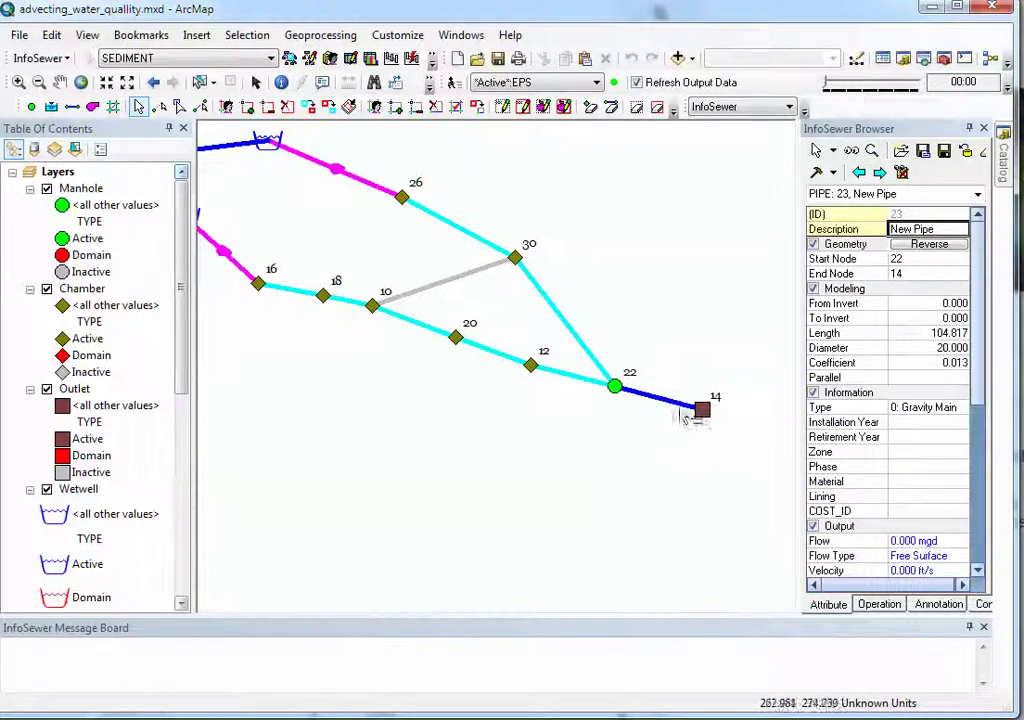
{"action": "left_click", "coordinate": [704, 400]}
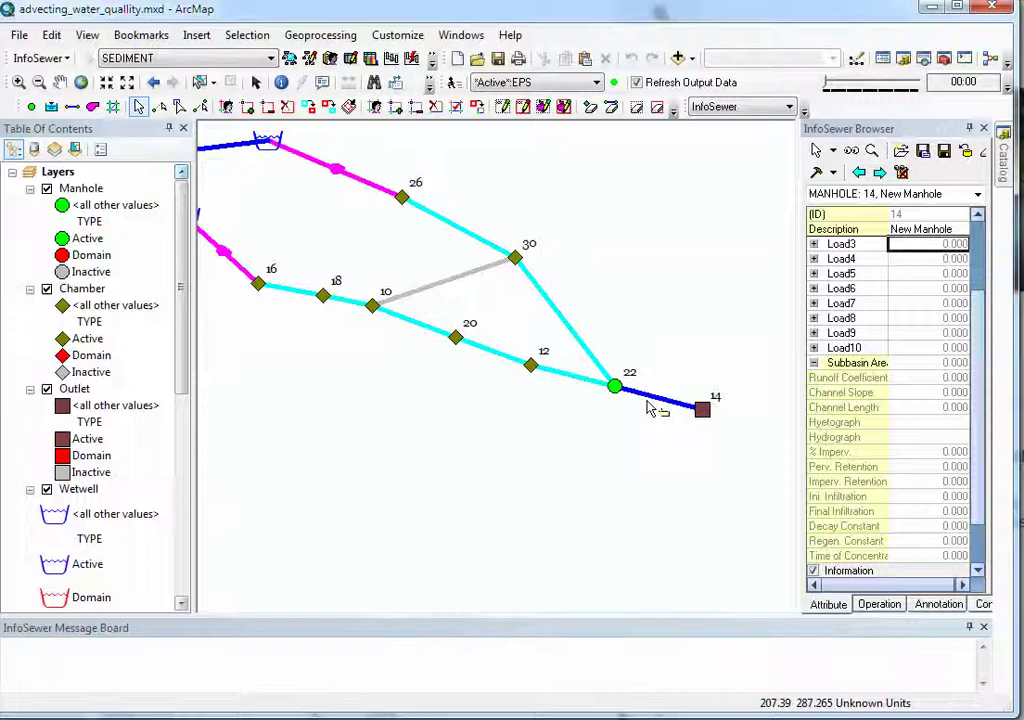
{"action": "left_click_drag", "start_coordinate": [605, 368], "coordinate": [632, 412]}
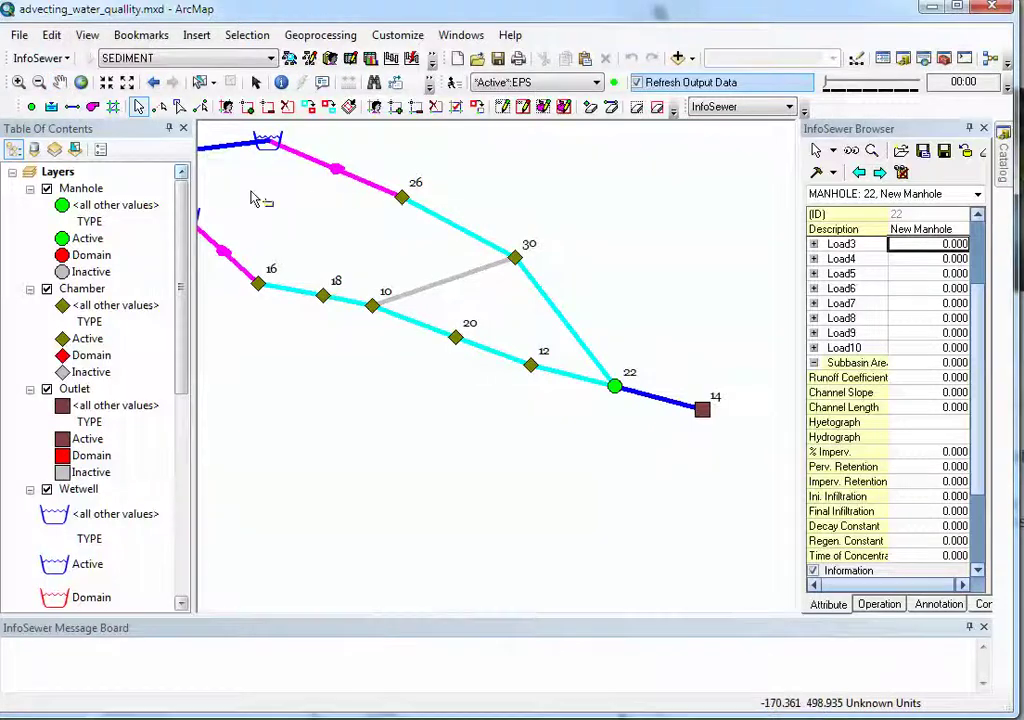
{"action": "left_click_drag", "start_coordinate": [312, 223], "coordinate": [425, 288]}
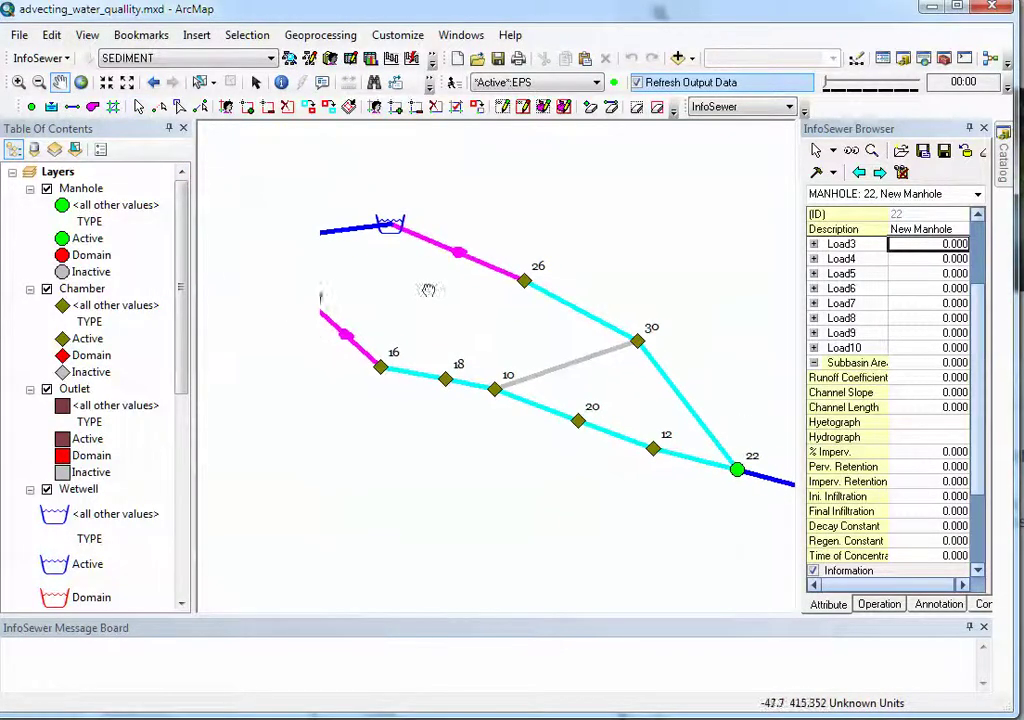
Run the extended-period simulation with the SEDIMENT simulation options accepted, then close Run Manager.
{"action": "left_click", "coordinate": [452, 82]}
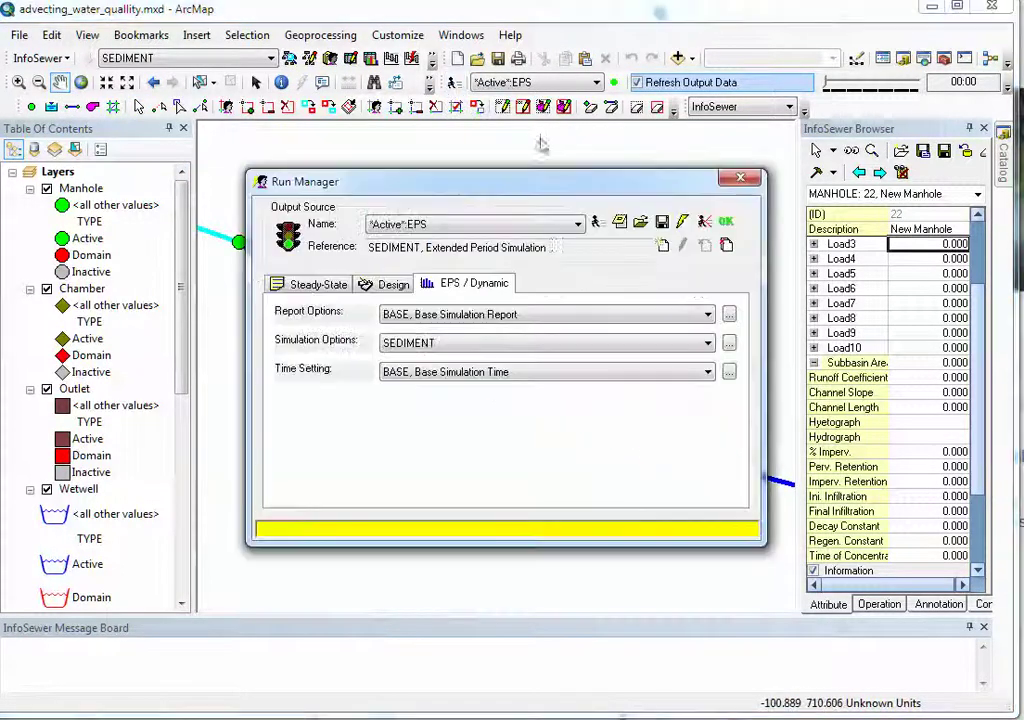
{"action": "left_click", "coordinate": [730, 343]}
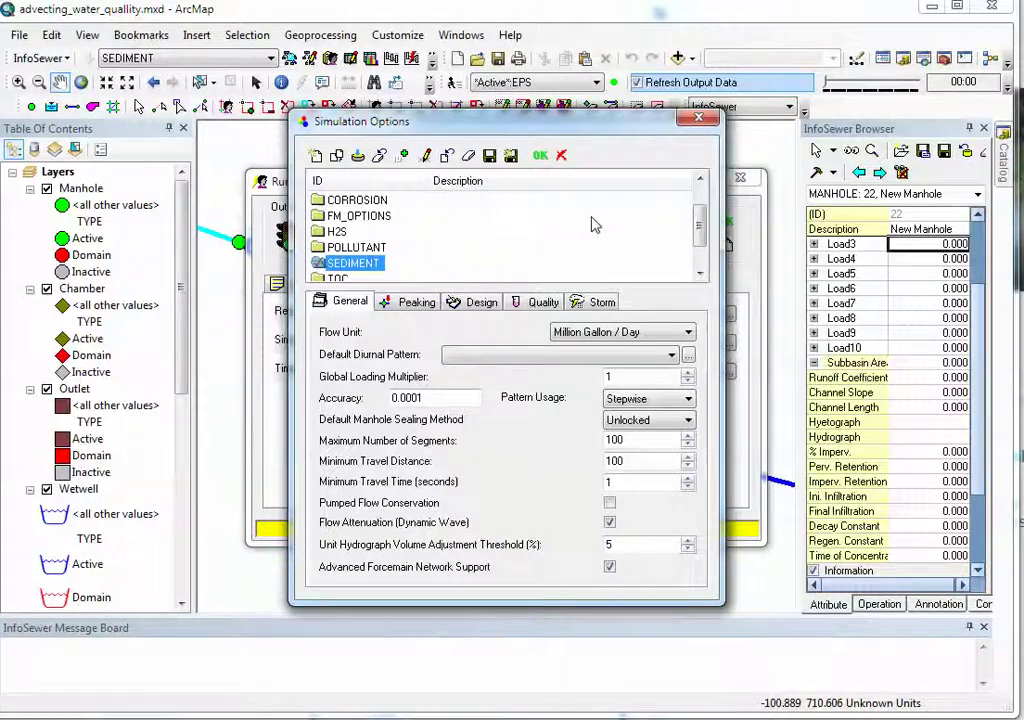
{"action": "left_click", "coordinate": [540, 156]}
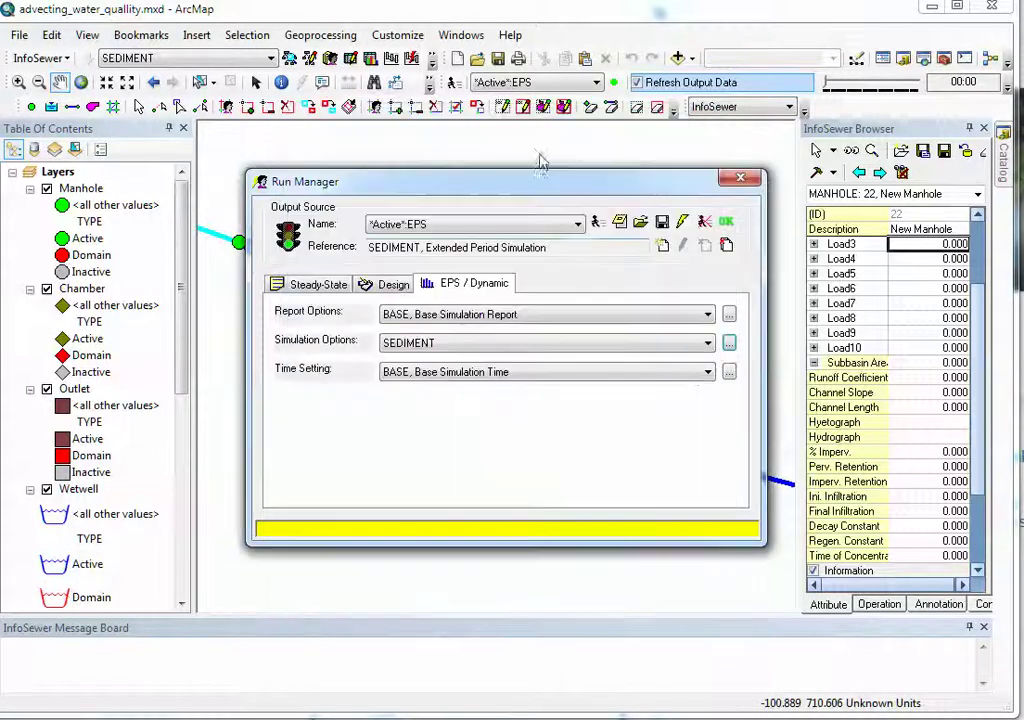
{"action": "left_click", "coordinate": [596, 222]}
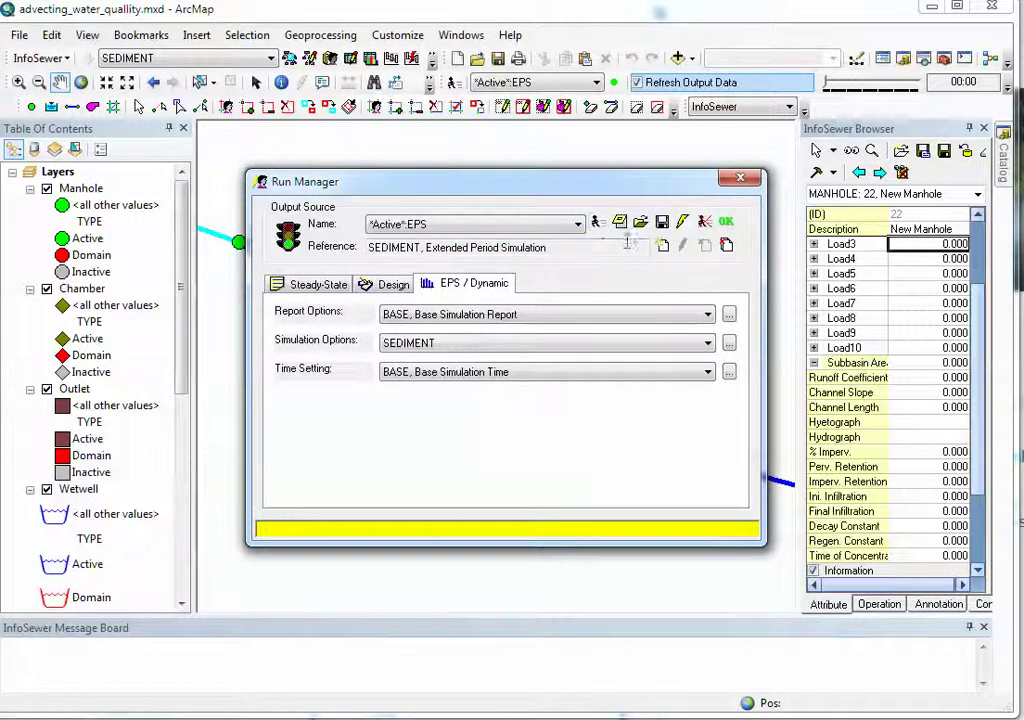
{"action": "left_click", "coordinate": [740, 179]}
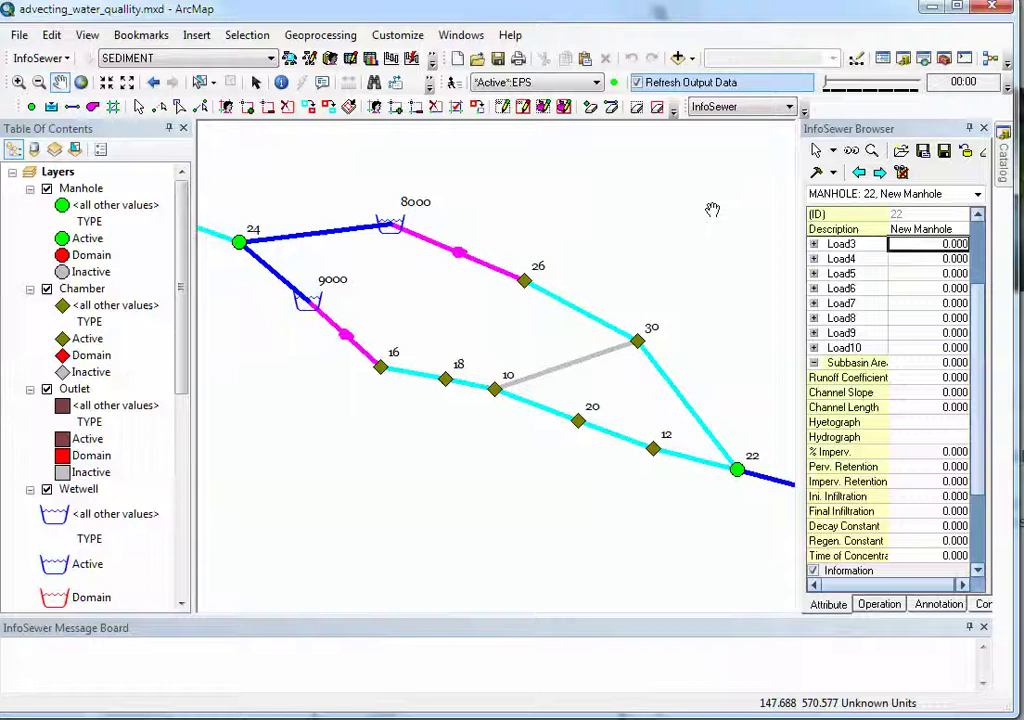
Select Force Main 11 between nodes 10 and 20 and graph its flow over 24 hours.
{"action": "left_click", "coordinate": [816, 150]}
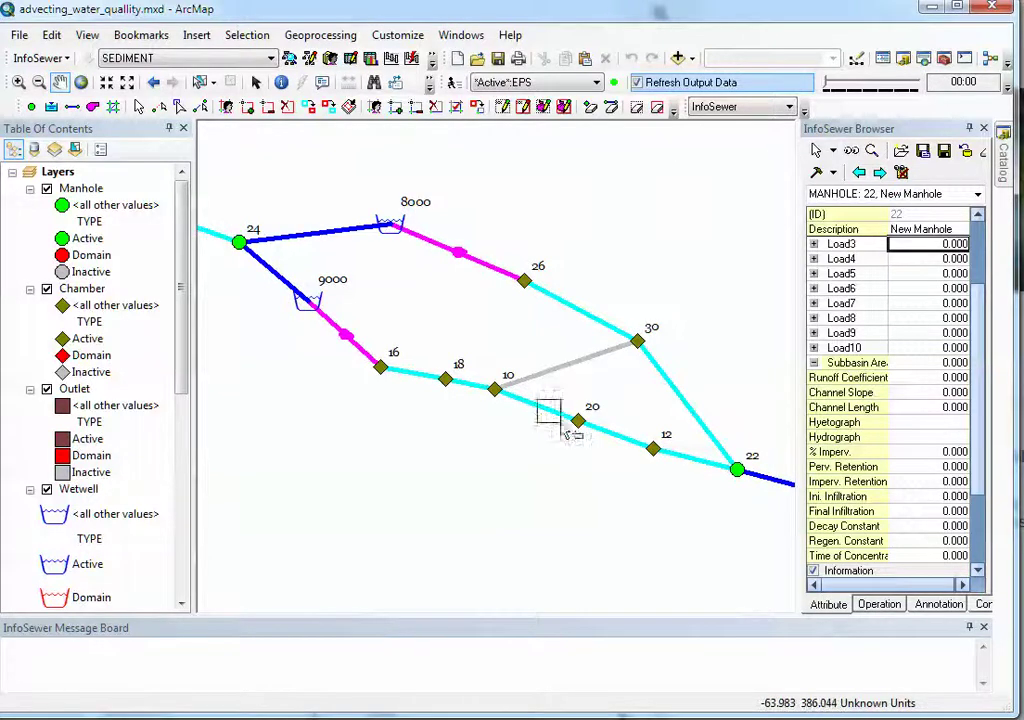
{"action": "left_click", "coordinate": [545, 408]}
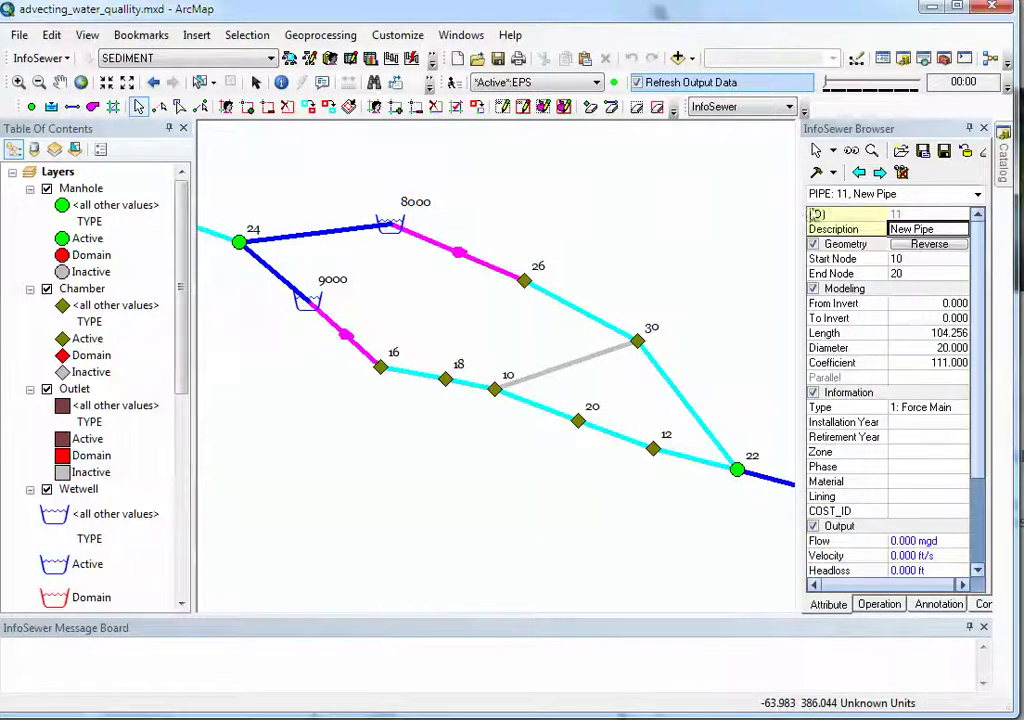
{"action": "left_click_drag", "start_coordinate": [790, 208], "coordinate": [762, 178]}
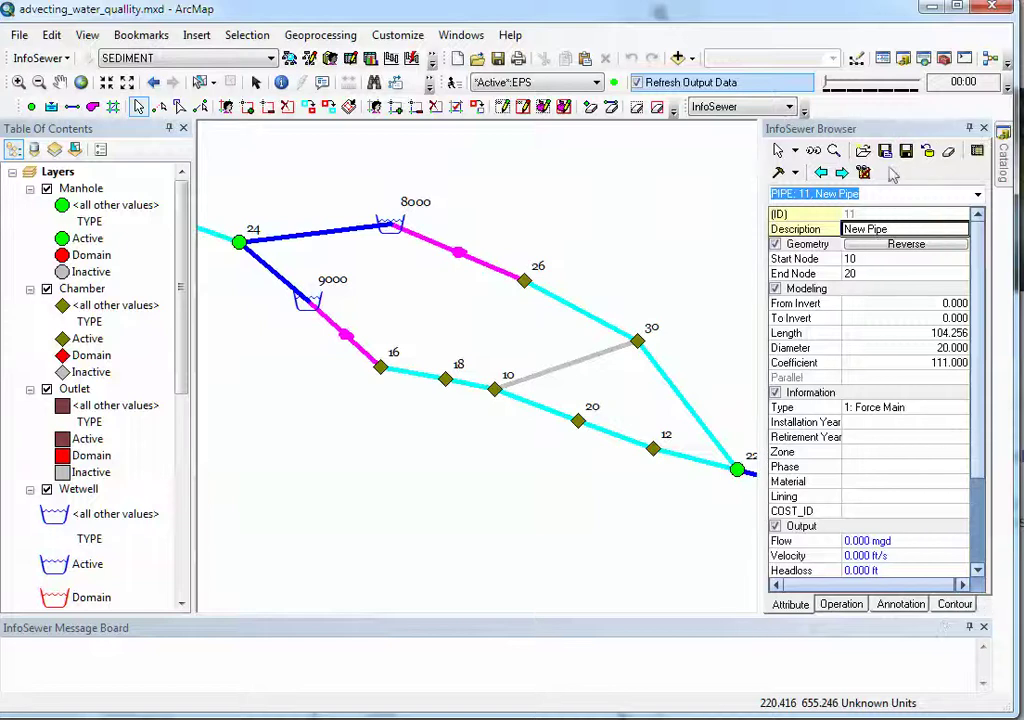
{"action": "left_click_drag", "start_coordinate": [762, 244], "coordinate": [733, 250]}
{"action": "left_click", "coordinate": [969, 152]}
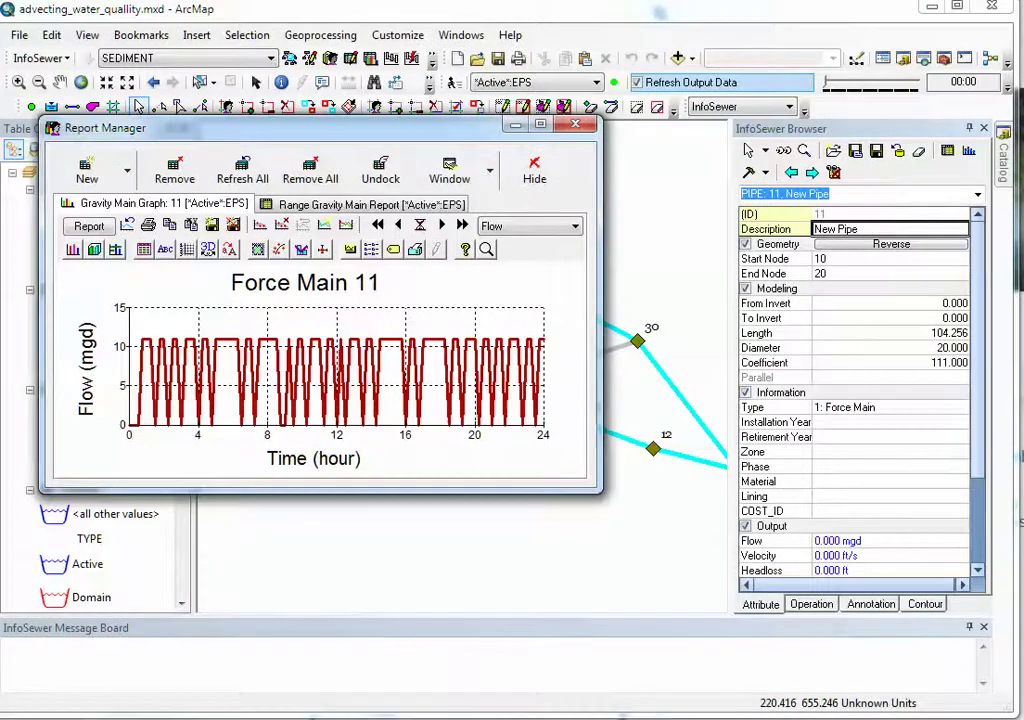
Move the Force Main 11 flow graph aside and hide the Report Manager.
{"action": "left_click_drag", "start_coordinate": [452, 116], "coordinate": [552, 134]}
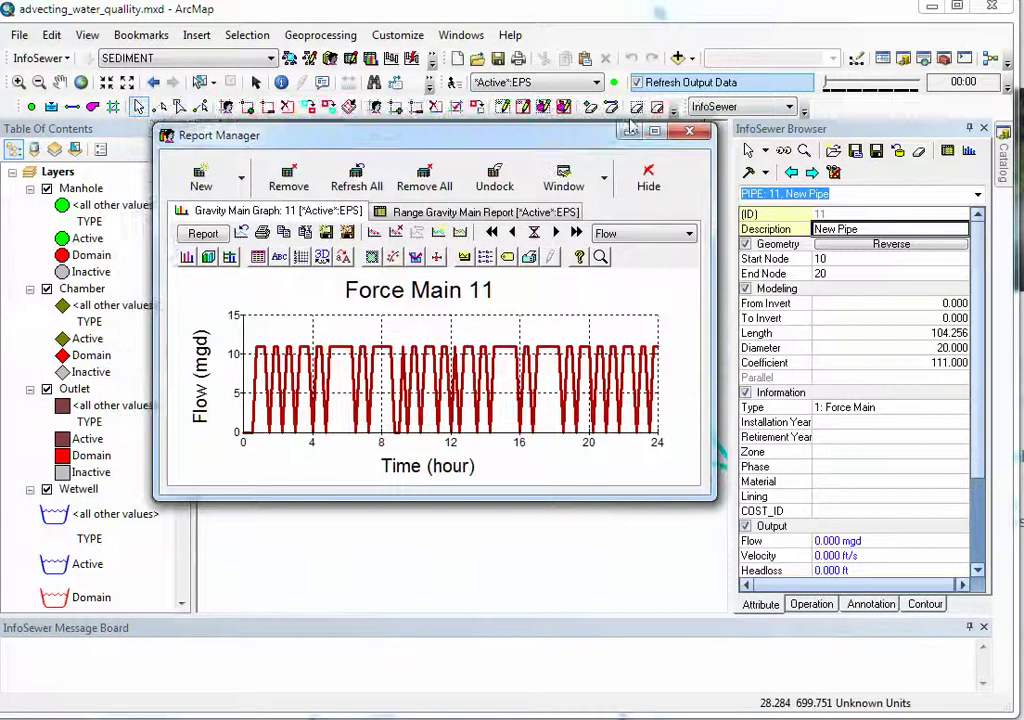
{"action": "left_click", "coordinate": [634, 128]}
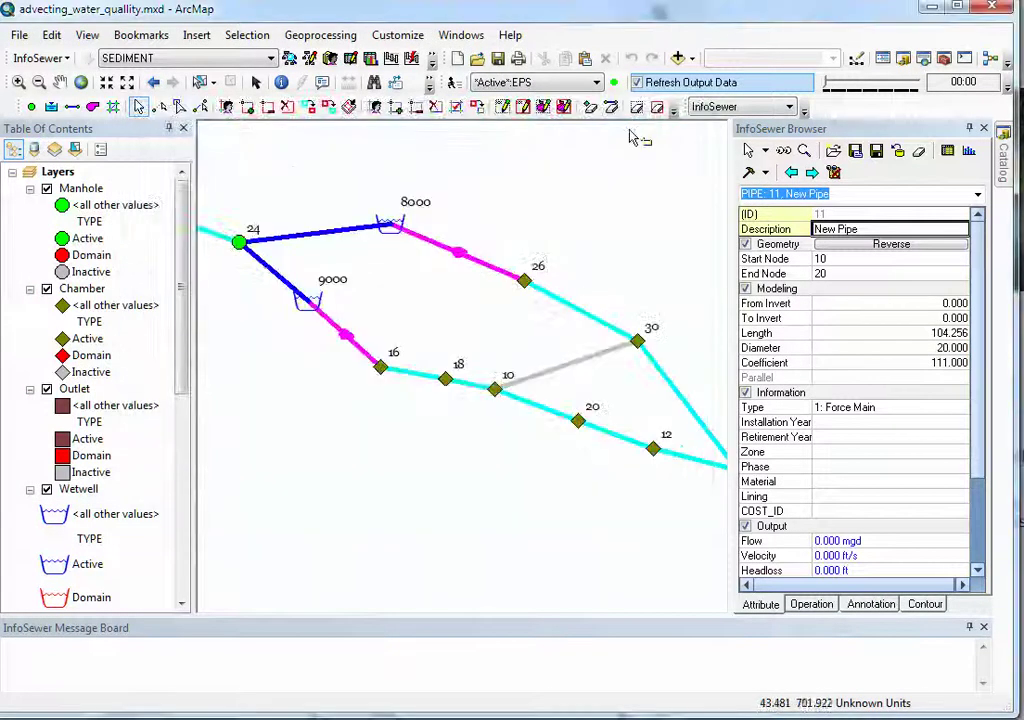
Turn off Advanced Forcemain Network Support in the SEDIMENT options and rerun the EPS simulation.
{"action": "left_click", "coordinate": [455, 84]}
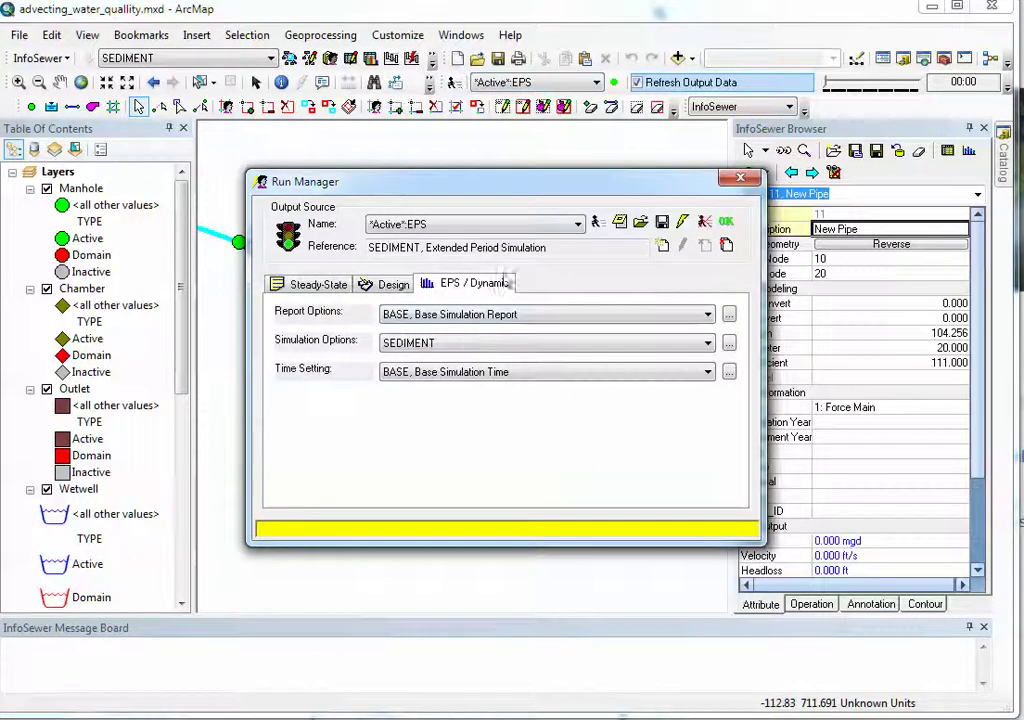
{"action": "left_click", "coordinate": [728, 345]}
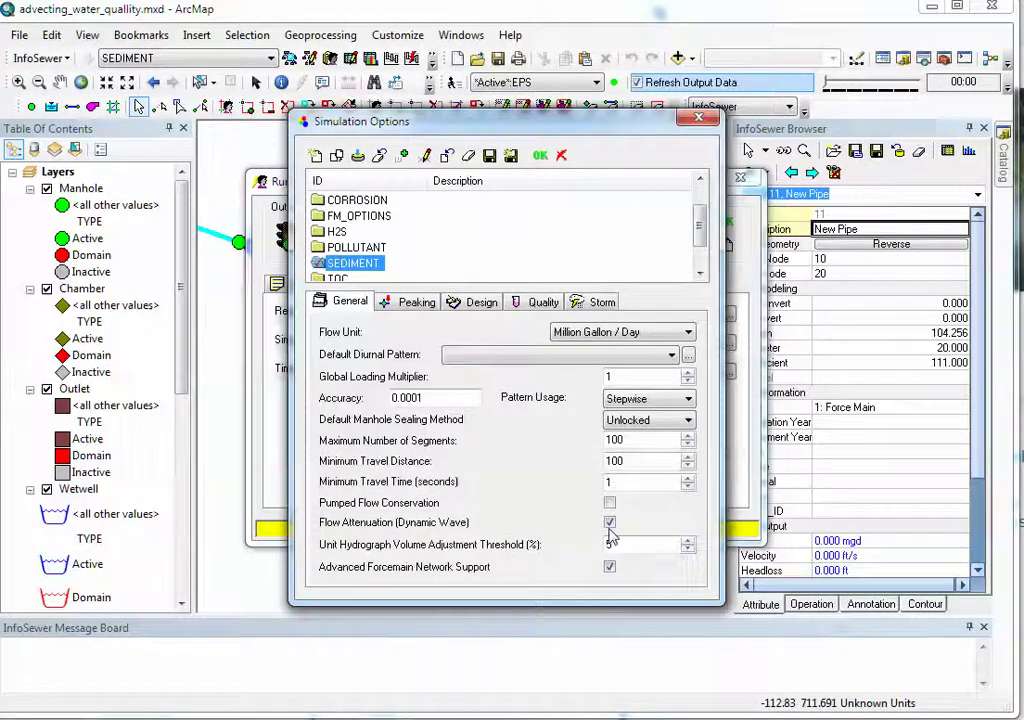
{"action": "left_click", "coordinate": [610, 522]}
{"action": "left_click", "coordinate": [610, 522]}
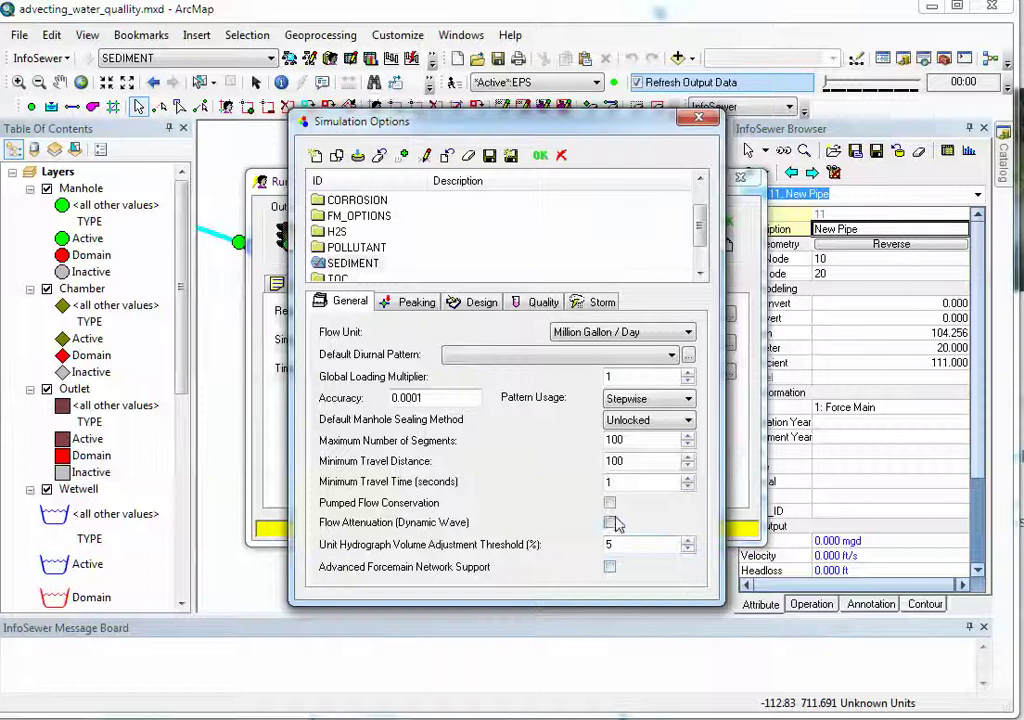
{"action": "left_click", "coordinate": [540, 158]}
{"action": "left_click", "coordinate": [597, 222]}
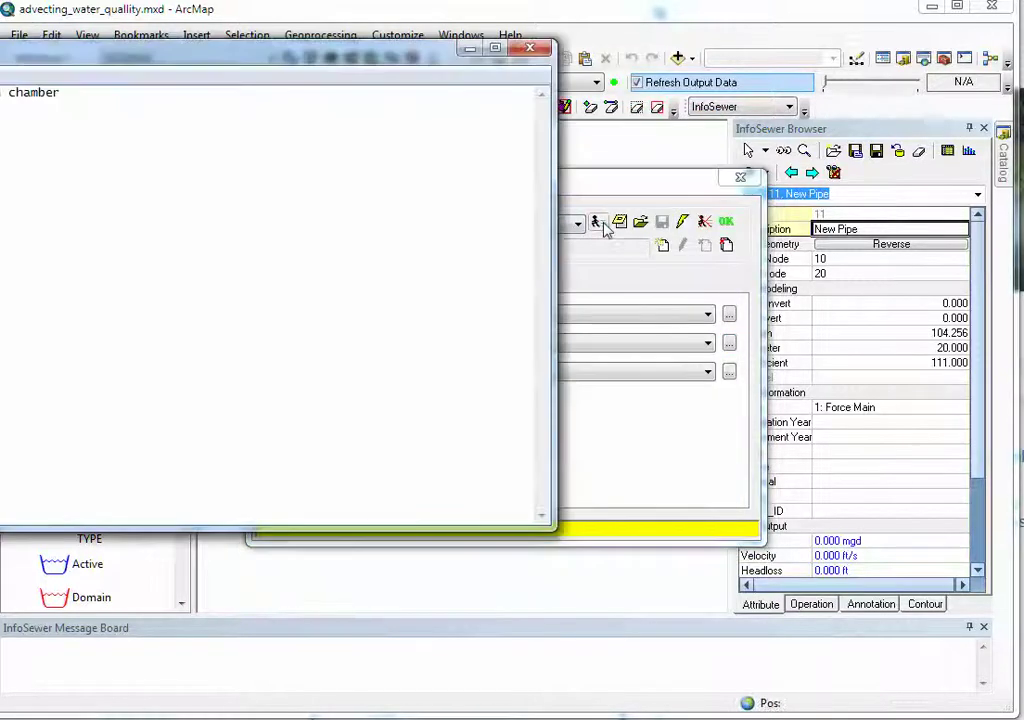
Read Error 2122 for junction chamber 40 in the EPS.RPT report, then close Notepad.
{"action": "left_click_drag", "start_coordinate": [183, 58], "coordinate": [673, 107]}
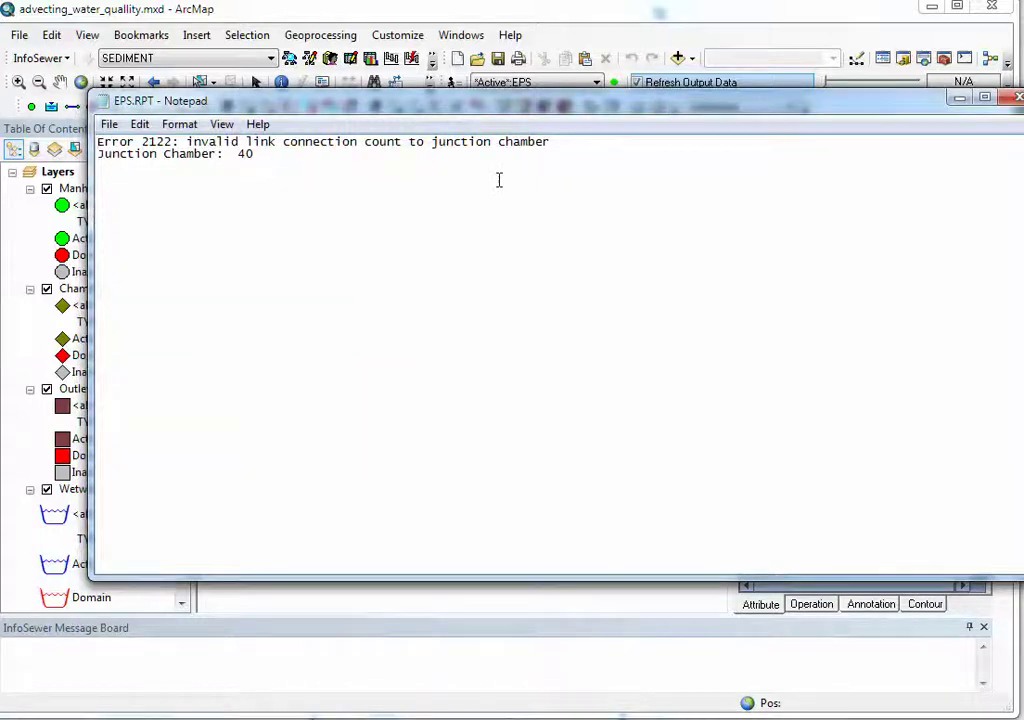
{"action": "left_click", "coordinate": [1013, 98]}
Close Run Manager, zoom out to view the whole network around chamber 40, and reopen Run Manager.
{"action": "left_click", "coordinate": [740, 177]}
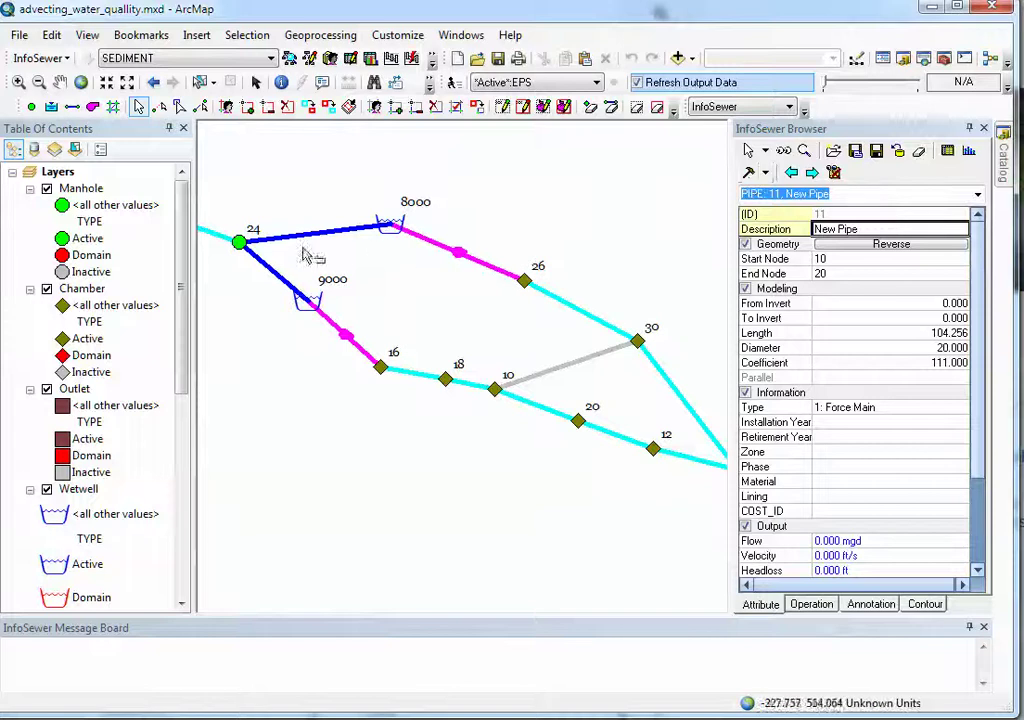
{"action": "scroll", "coordinate": [406, 294], "scroll_direction": "up", "scroll_amount": 4}
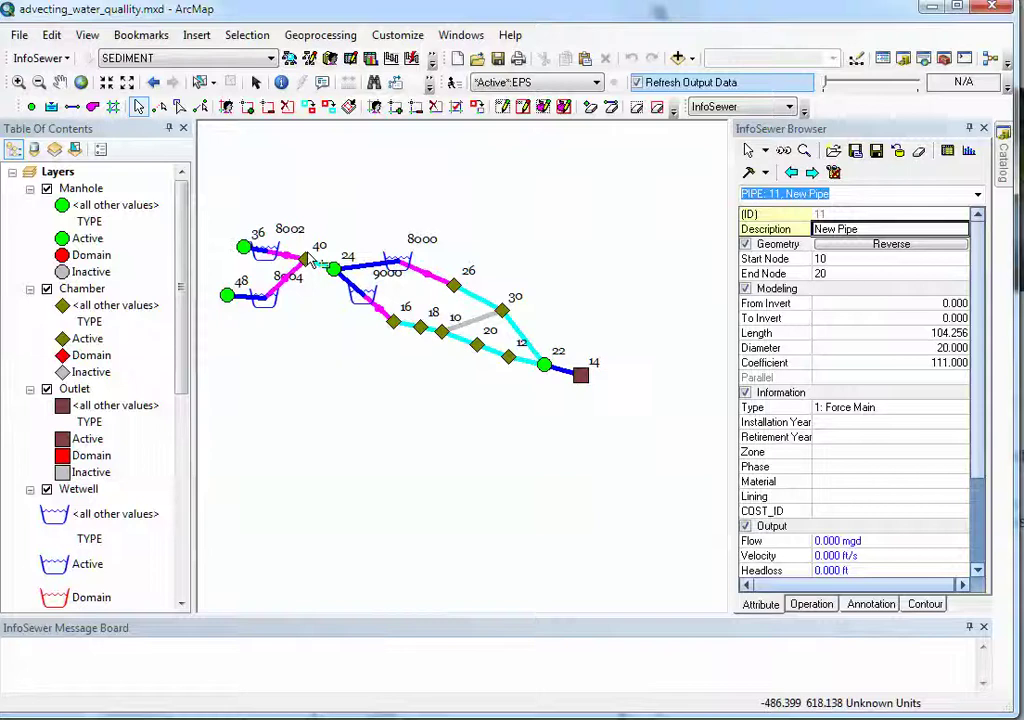
{"action": "scroll", "coordinate": [311, 261], "scroll_direction": "down", "scroll_amount": 2}
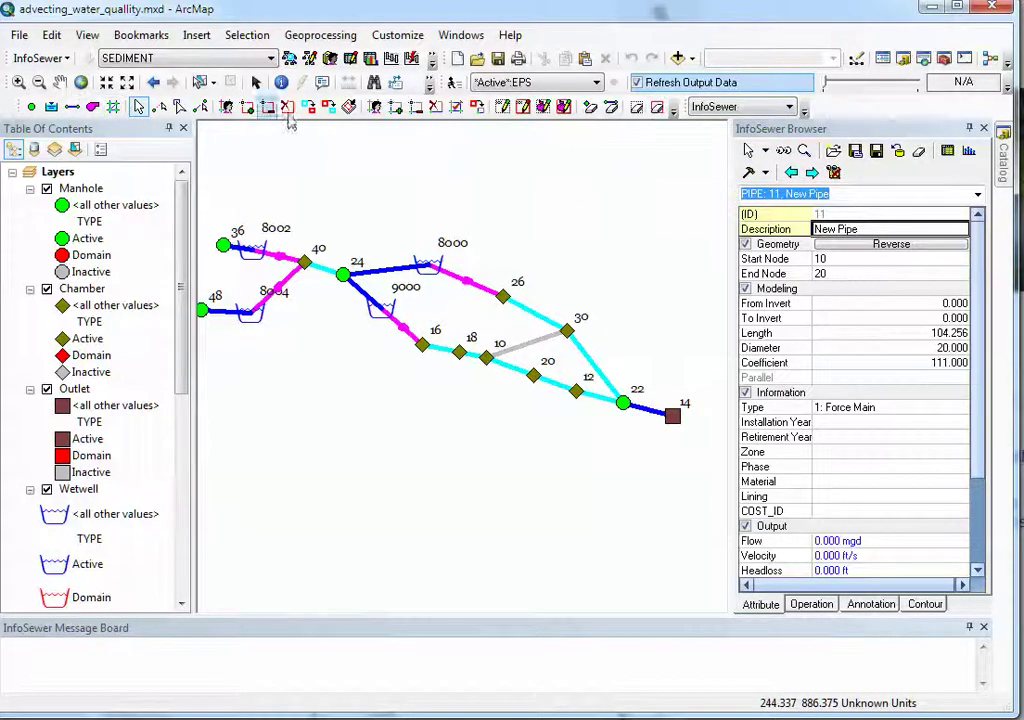
{"action": "left_click", "coordinate": [453, 82]}
Attempt the steady-state run, then close the STEADY.RPT chamber 40 error report and Run Manager.
{"action": "left_click", "coordinate": [316, 286]}
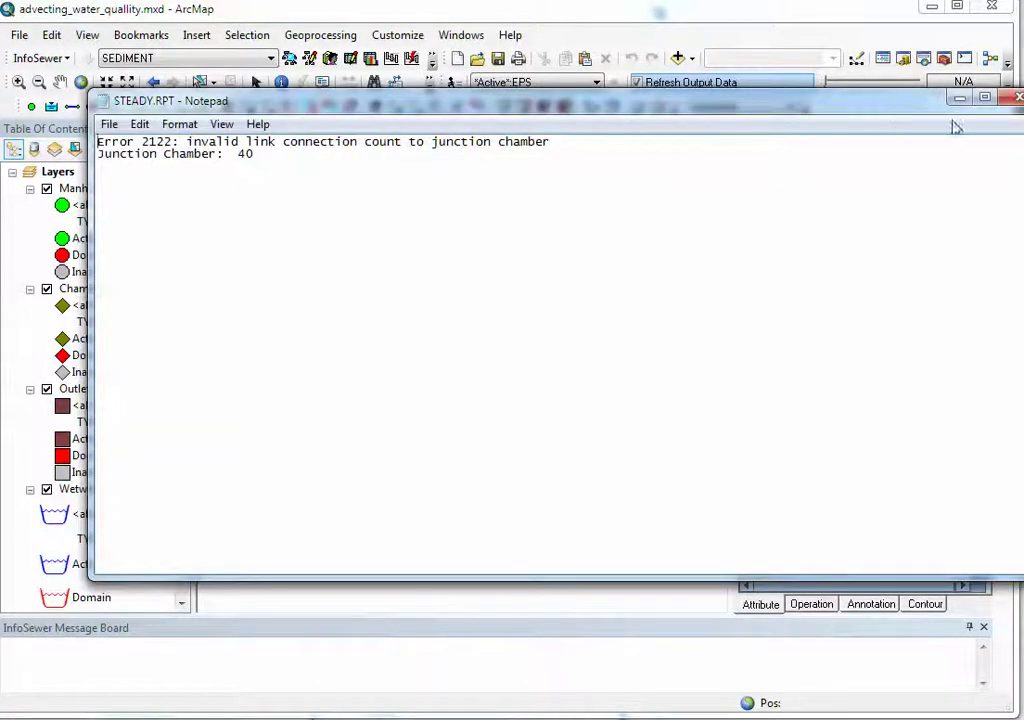
{"action": "left_click", "coordinate": [1015, 97]}
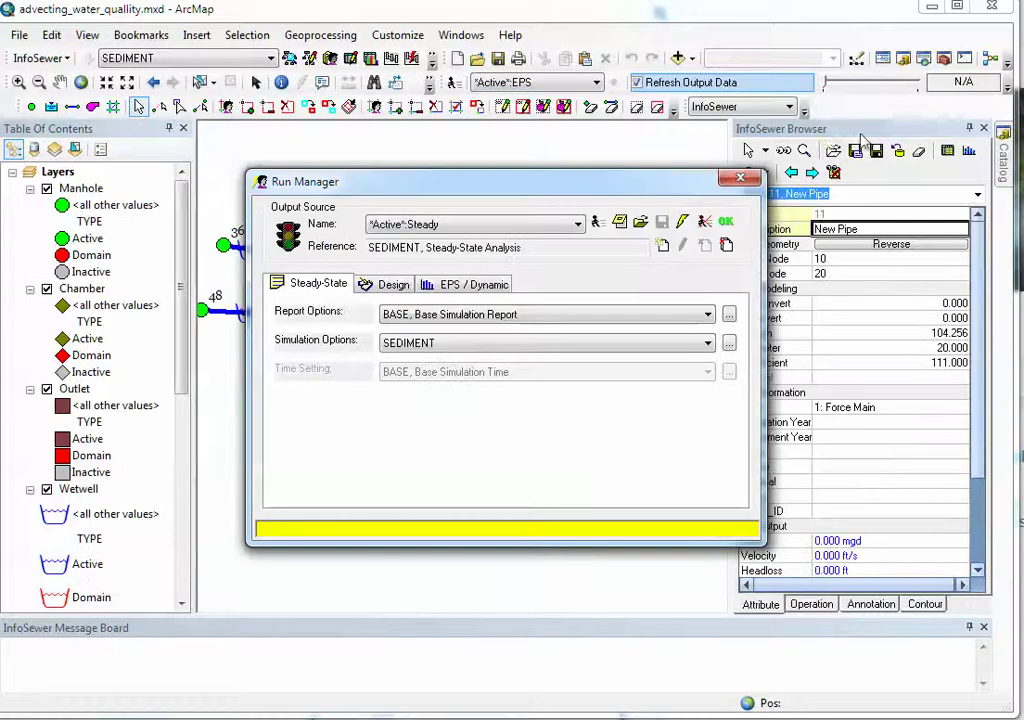
{"action": "left_click", "coordinate": [741, 178]}
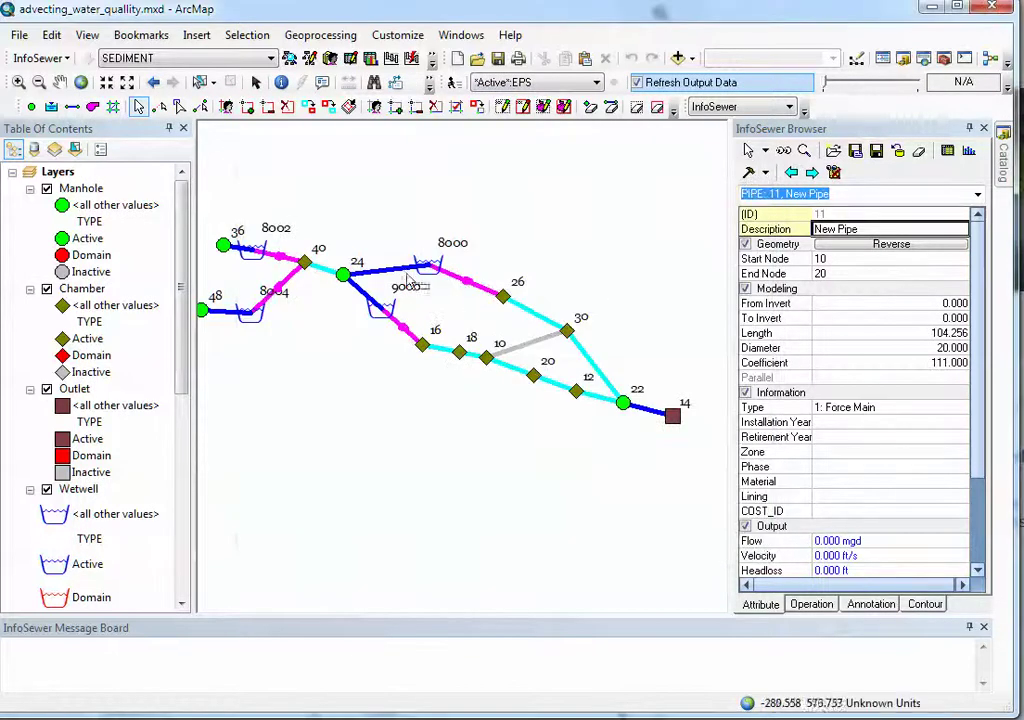
Deactivate the manhole 48 to wetwell 8004 branch and the wetwell 8000, node 26, pipe 26–30 elements.
{"action": "left_click", "coordinate": [60, 82]}
{"action": "left_click_drag", "start_coordinate": [258, 172], "coordinate": [370, 182]}
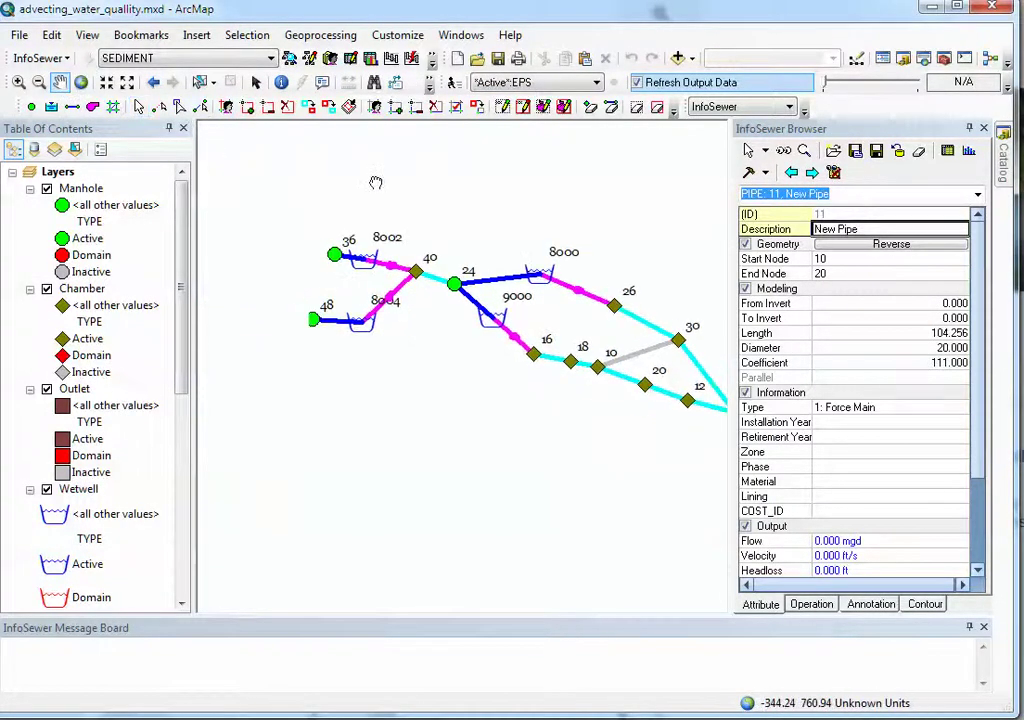
{"action": "left_click", "coordinate": [414, 107]}
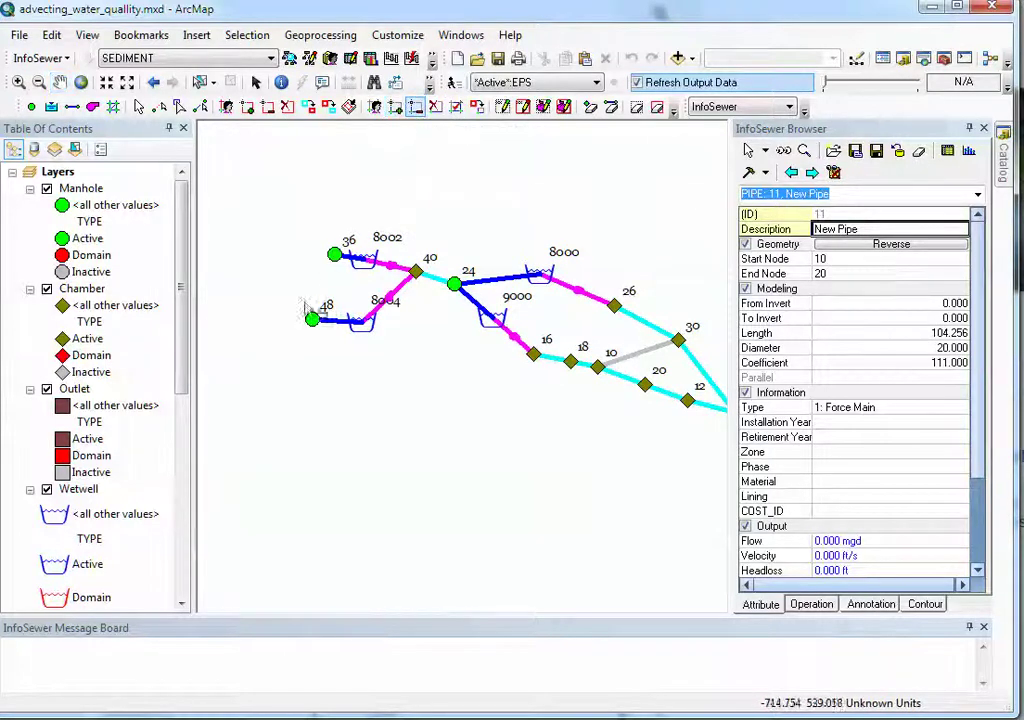
{"action": "left_click_drag", "start_coordinate": [296, 305], "coordinate": [378, 344]}
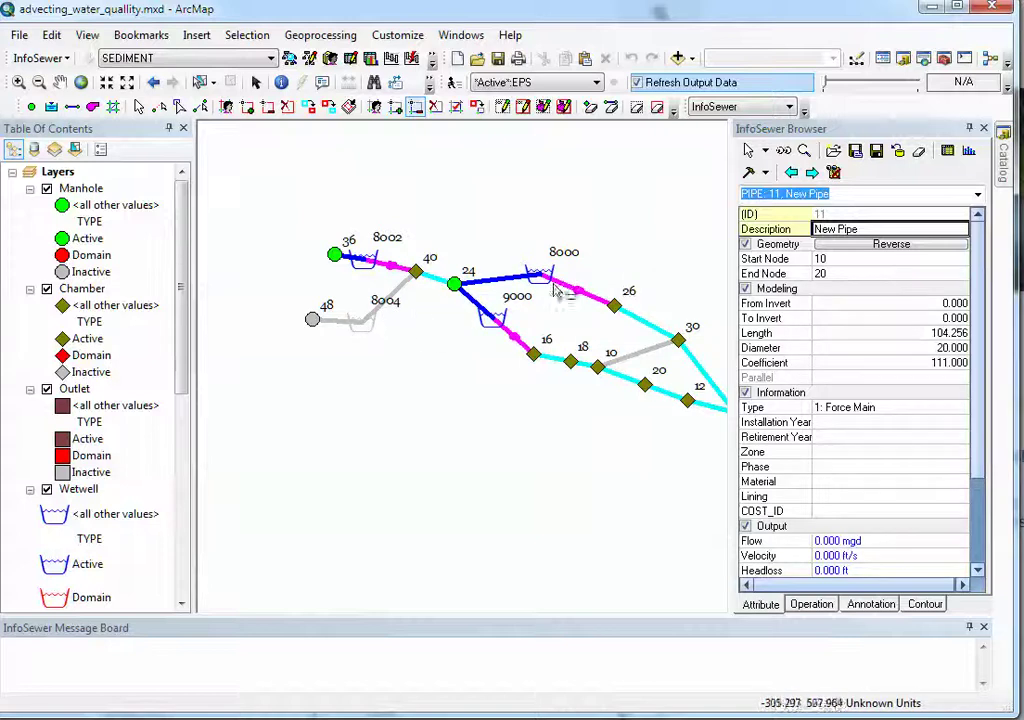
{"action": "left_click_drag", "start_coordinate": [506, 264], "coordinate": [597, 308]}
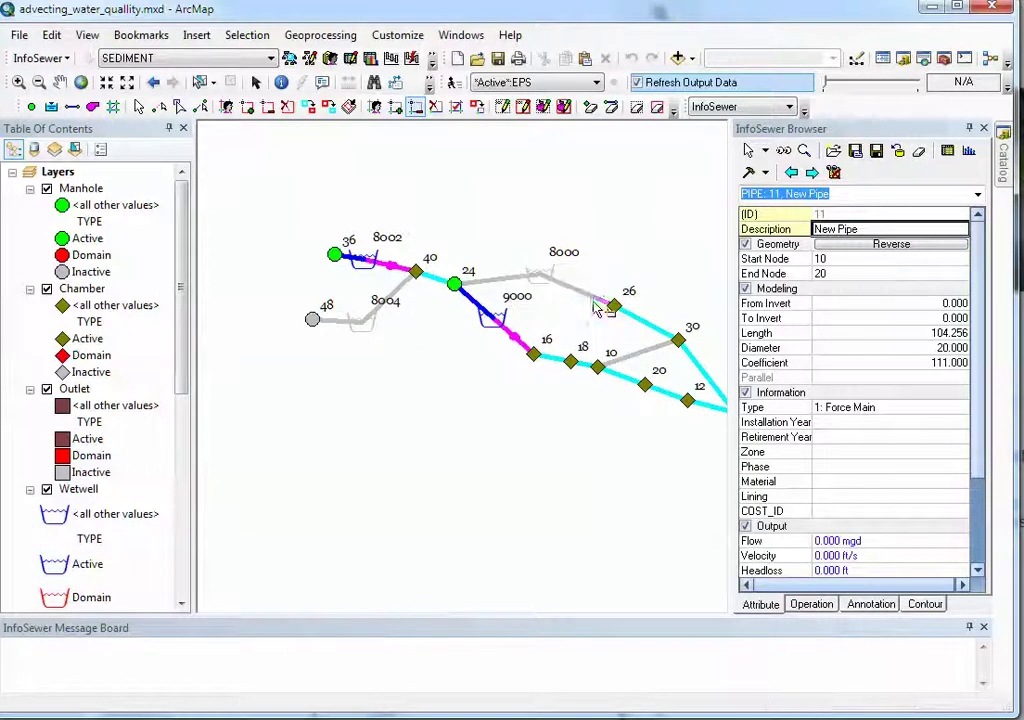
{"action": "left_click_drag", "start_coordinate": [656, 334], "coordinate": [707, 374]}
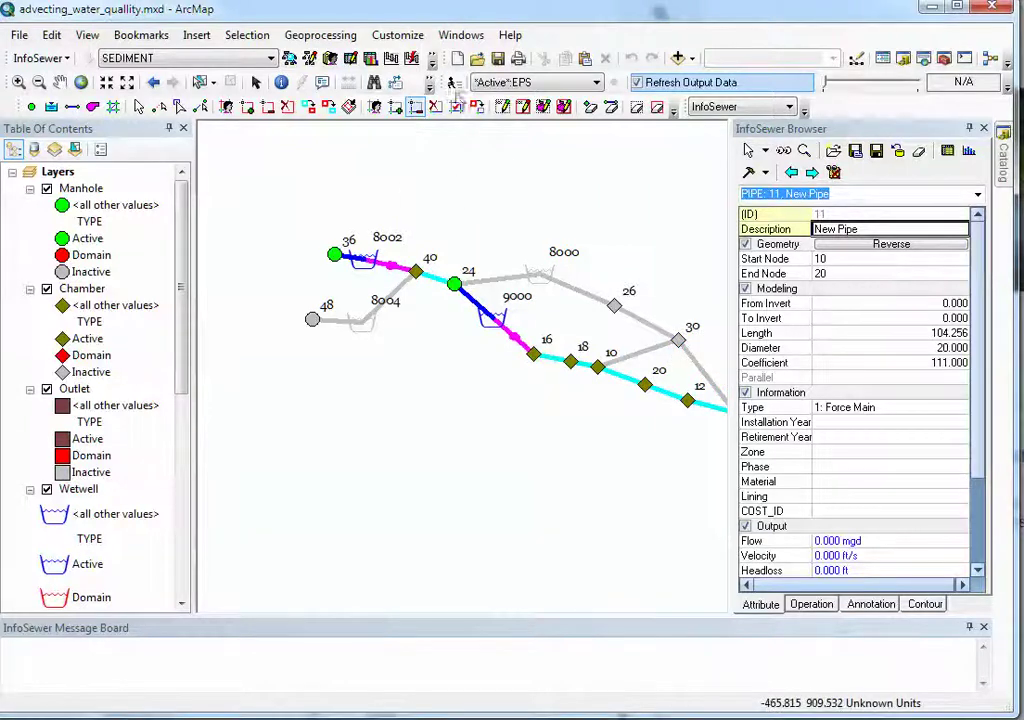
Rerun the steady-state analysis, which now completes with pipe 11 at 14.000 mgd, then close Run Manager.
{"action": "left_click", "coordinate": [362, 60]}
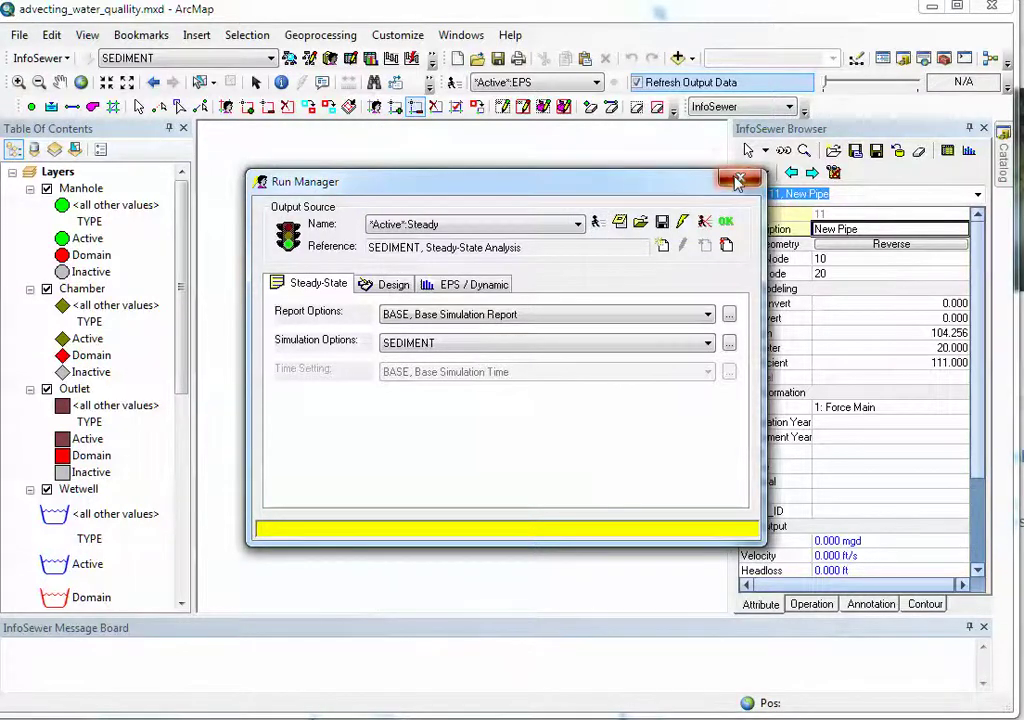
{"action": "left_click", "coordinate": [737, 180]}
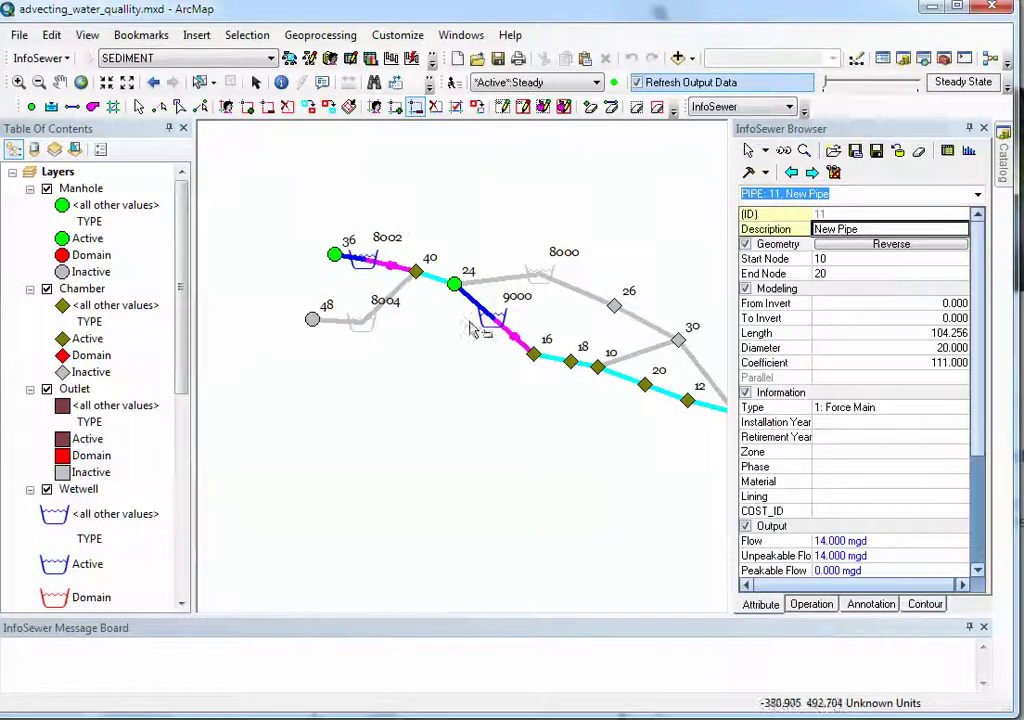